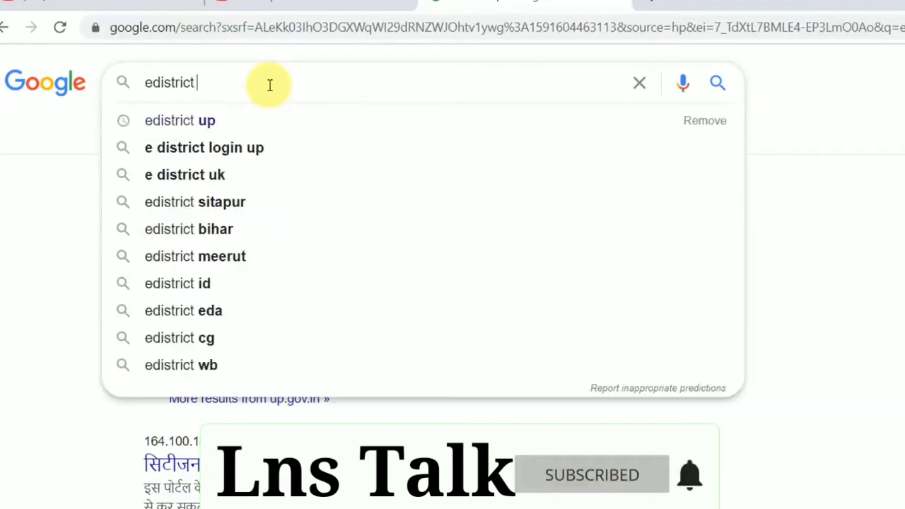
Search Google for 'edistrict mp', 'e district bihar' and 'edistrict up', then open edistrict.up.gov.in.
{"action": "type", "text": "mp"}
{"action": "key", "text": "Return"}
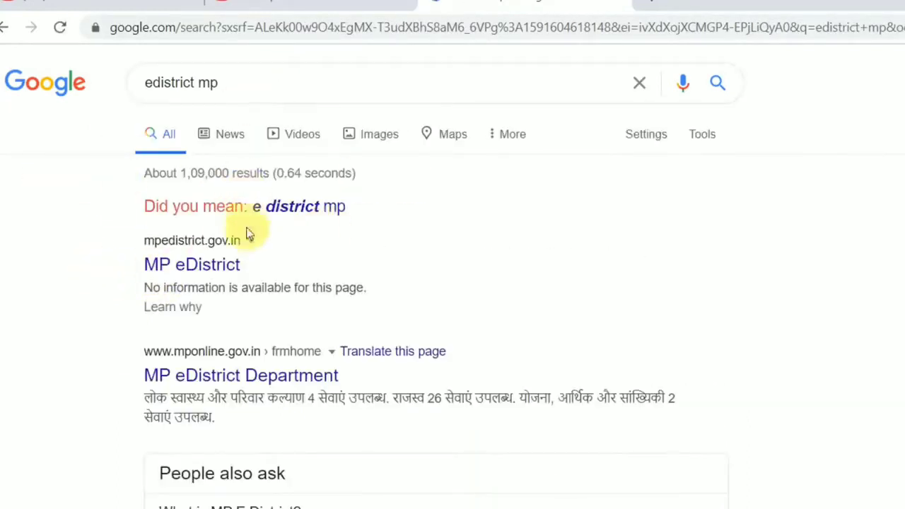
{"action": "left_click", "coordinate": [268, 80]}
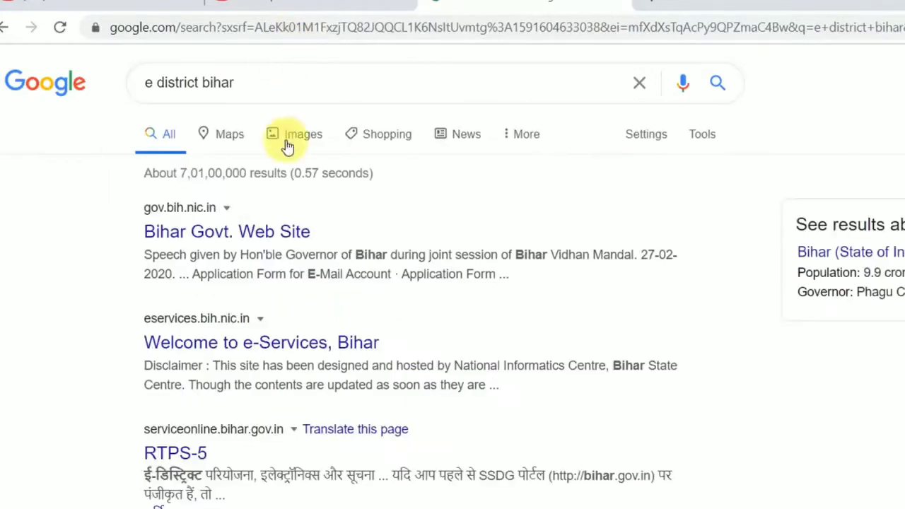
{"action": "left_click", "coordinate": [309, 87]}
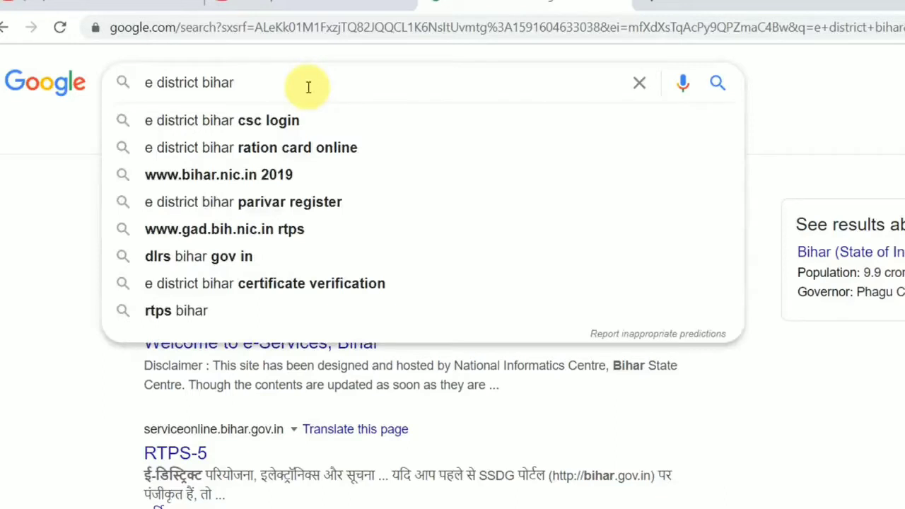
{"action": "triple_click", "coordinate": [309, 87]}
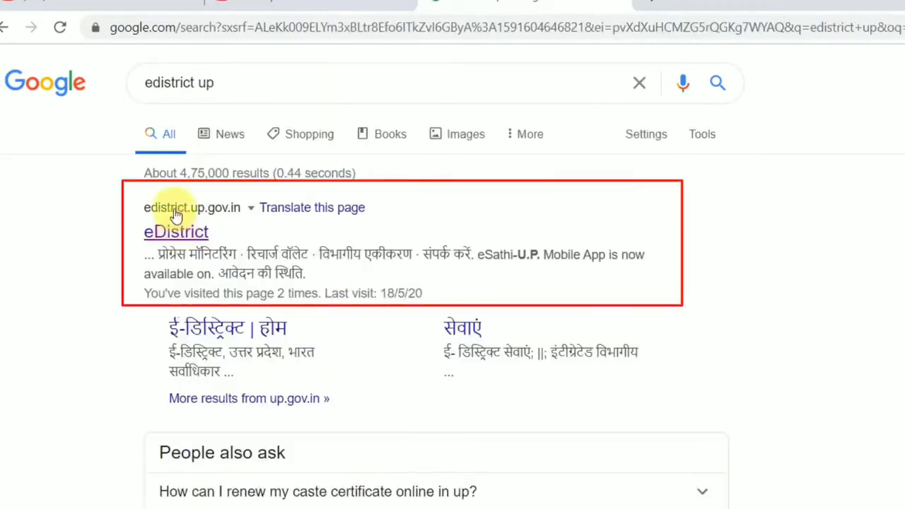
{"action": "left_click", "coordinate": [176, 215]}
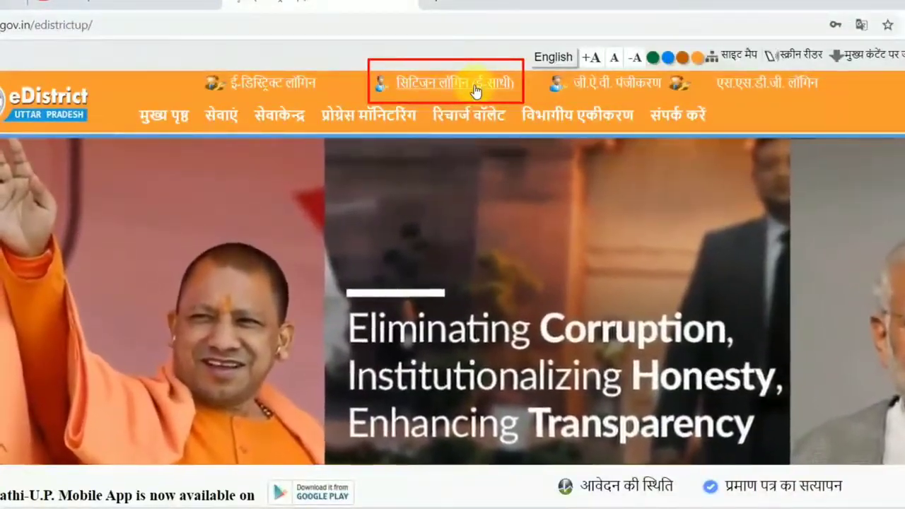
Go from the eDistrict header to the eSathi citizen login page with its registered-user form.
{"action": "left_click", "coordinate": [475, 92]}
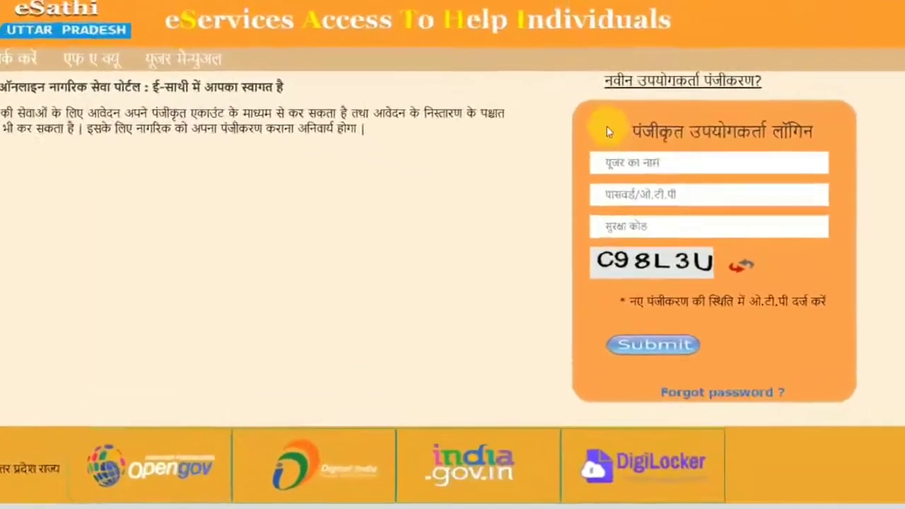
{"action": "left_click_drag", "start_coordinate": [655, 163], "coordinate": [846, 164]}
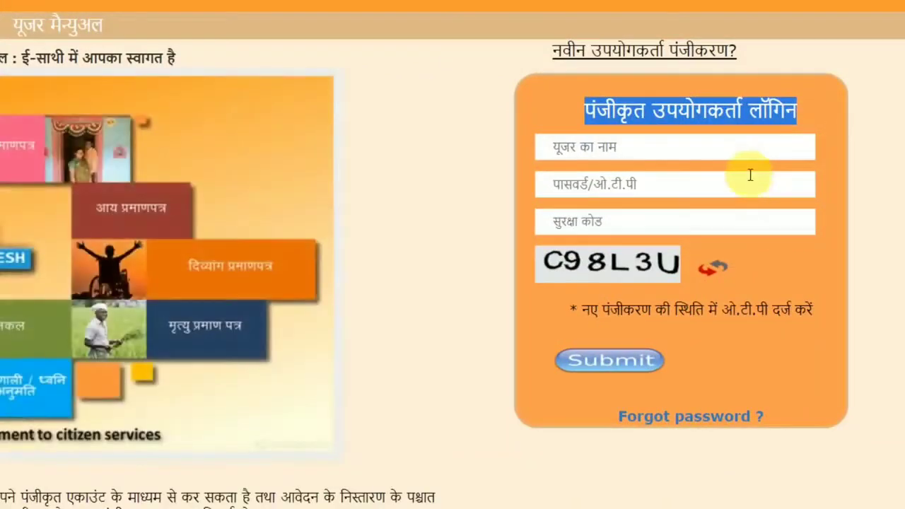
{"action": "left_click", "coordinate": [749, 174]}
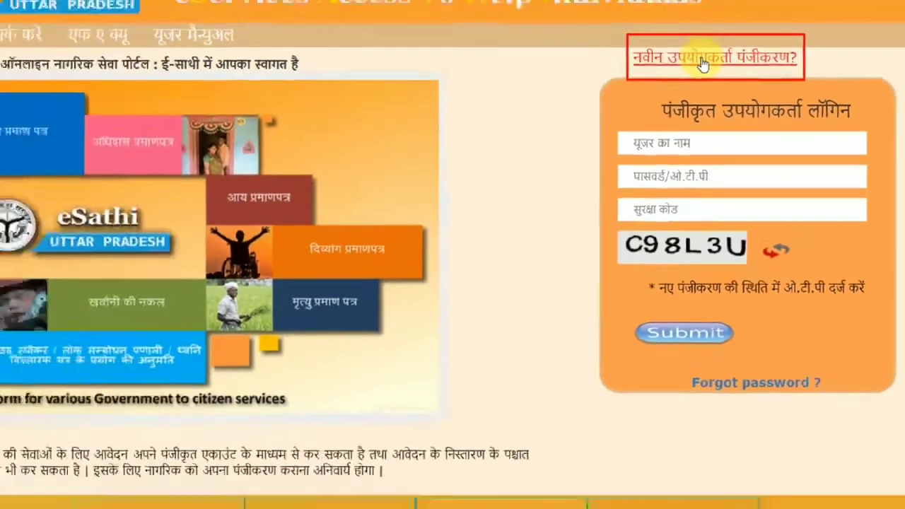
Open the new-user registration form and check the first login ID's availability.
{"action": "left_click", "coordinate": [645, 32]}
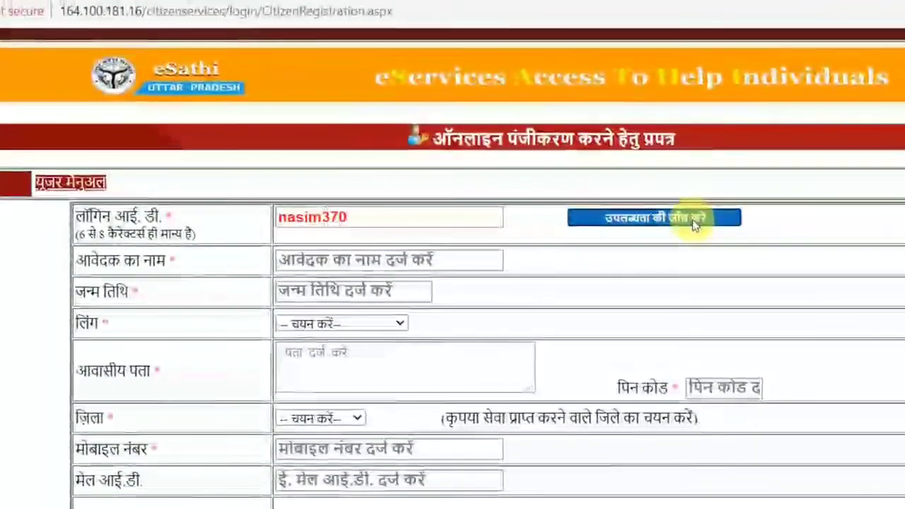
{"action": "left_click", "coordinate": [695, 219]}
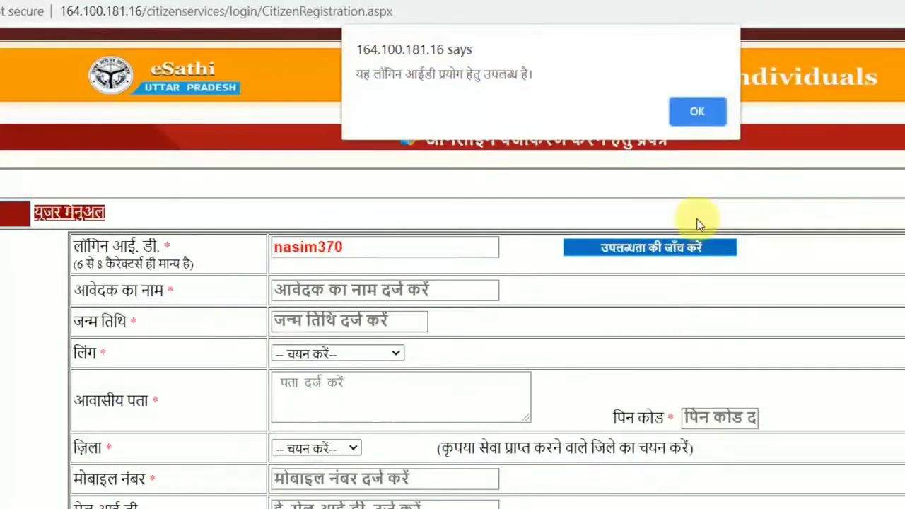
{"action": "left_click", "coordinate": [691, 103]}
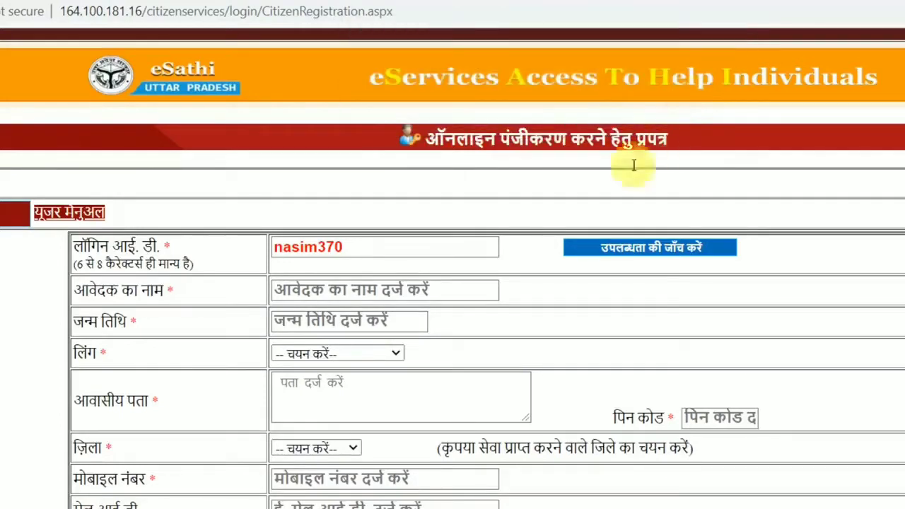
Enter a different login ID and confirm the portal reports it available.
{"action": "left_click", "coordinate": [446, 244]}
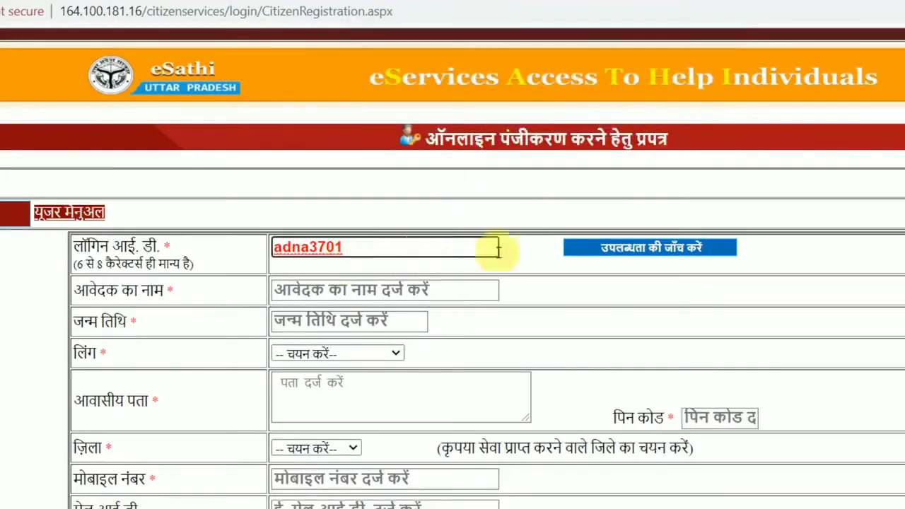
{"action": "left_click", "coordinate": [647, 246]}
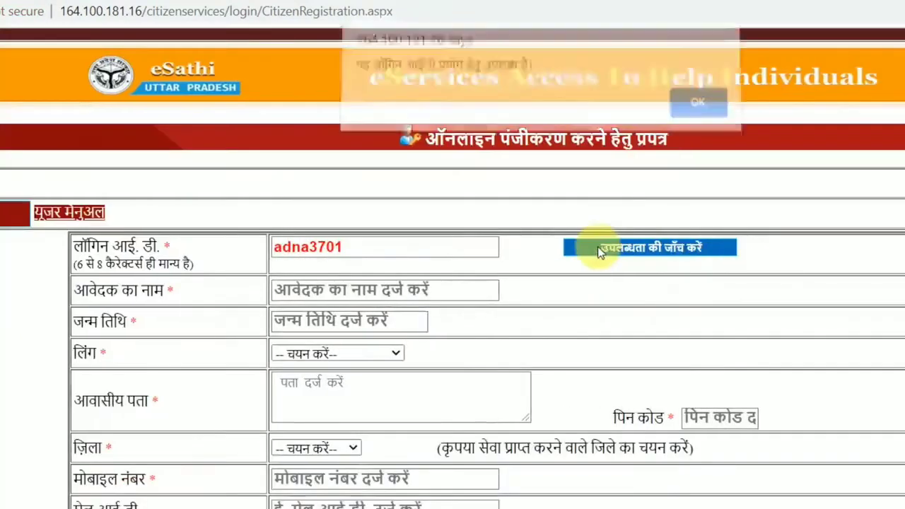
{"action": "left_click_drag", "start_coordinate": [357, 71], "coordinate": [545, 64]}
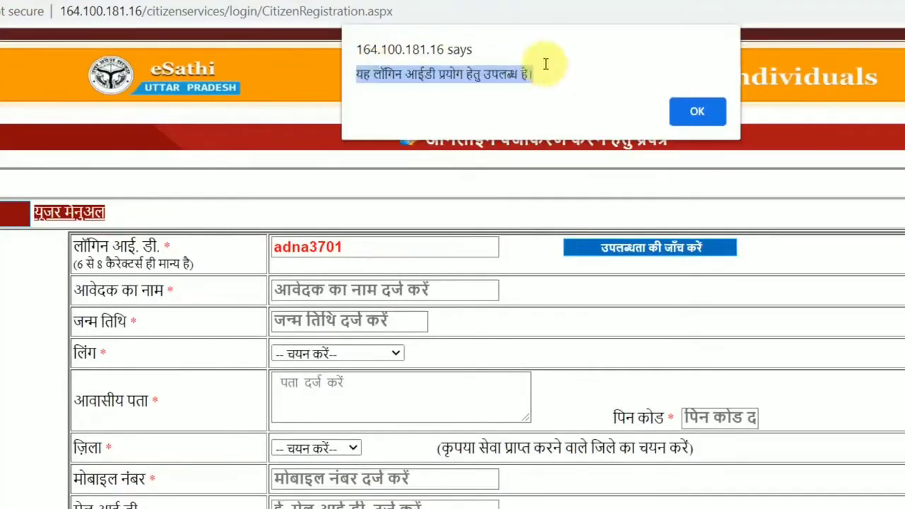
{"action": "left_click", "coordinate": [548, 77]}
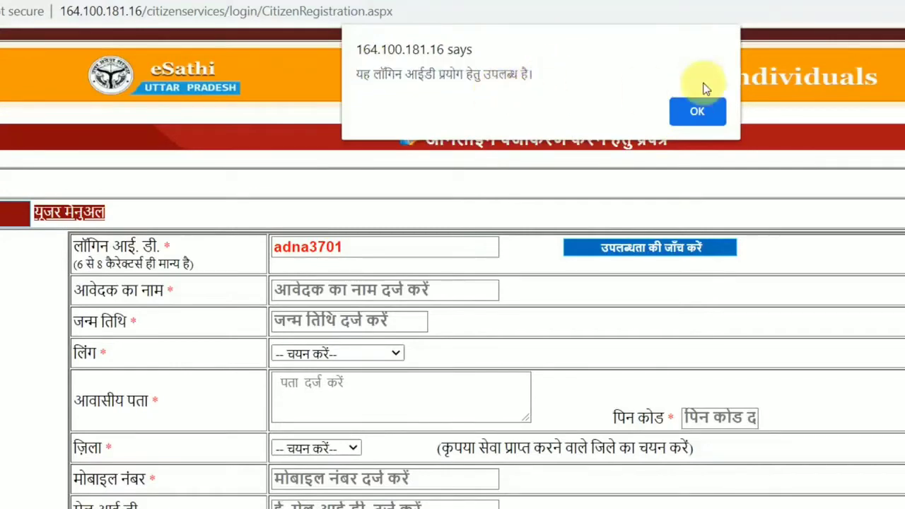
{"action": "left_click", "coordinate": [696, 111]}
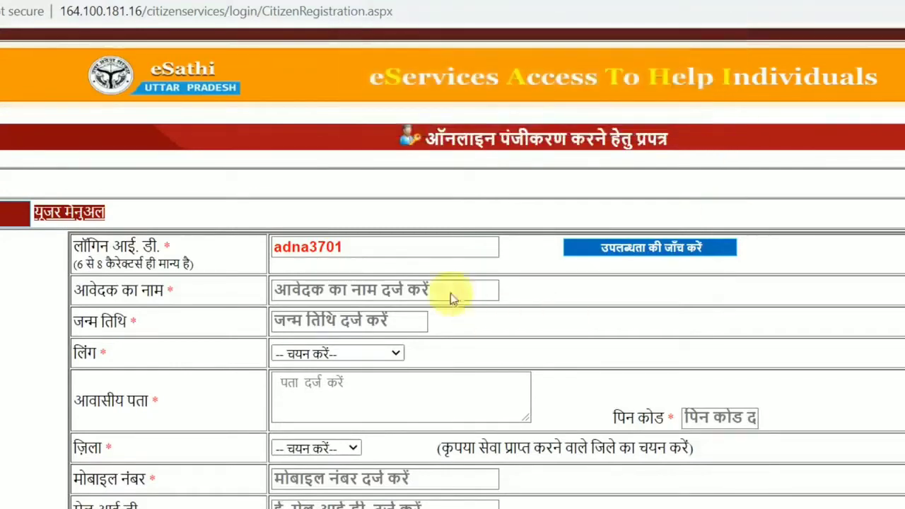
Enter the applicant's name, date of birth and gender पुरुष, and begin the address.
{"action": "left_click", "coordinate": [363, 290]}
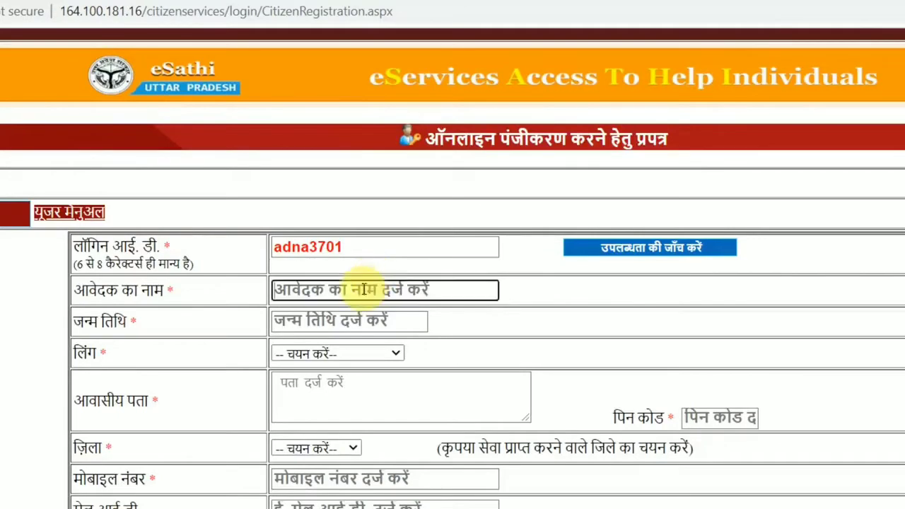
{"action": "left_click", "coordinate": [354, 321]}
{"action": "left_click", "coordinate": [520, 347]}
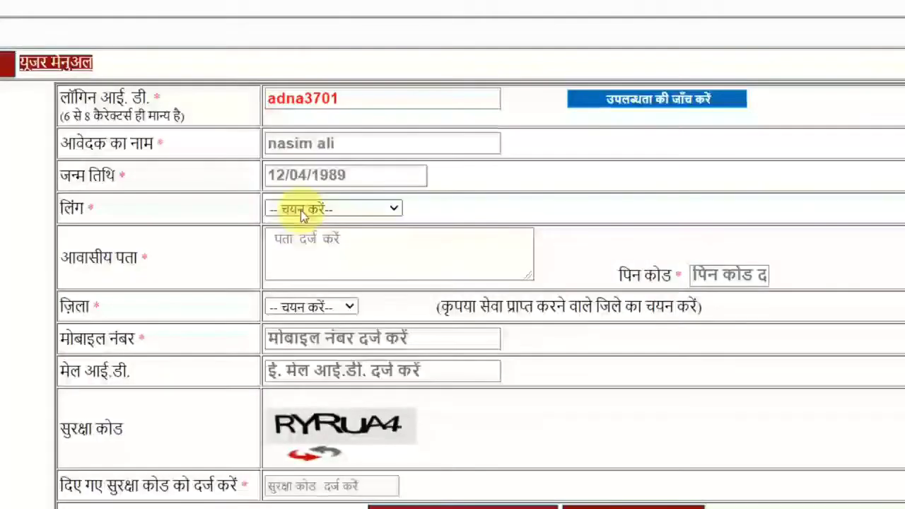
{"action": "left_click", "coordinate": [301, 210]}
{"action": "left_click", "coordinate": [286, 240]}
{"action": "left_click", "coordinate": [343, 259]}
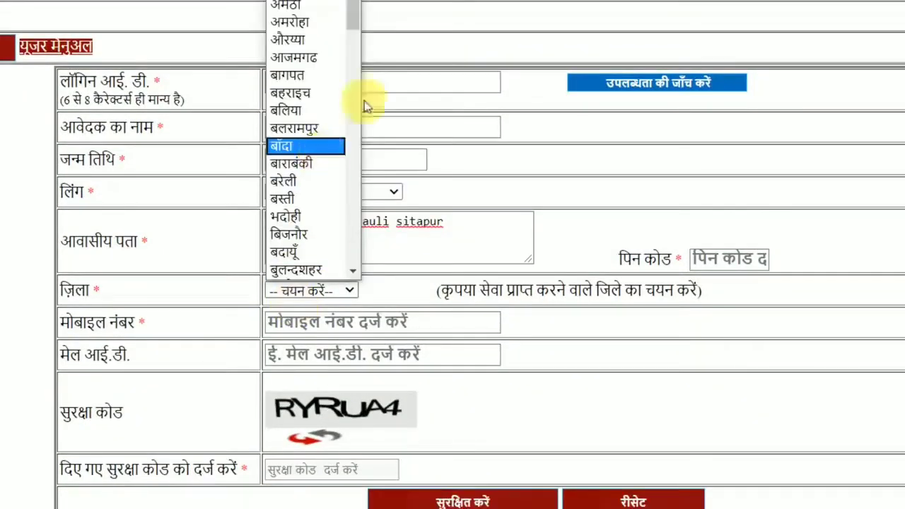
Choose district सीतापुर, enter the security code, and submit the registration successfully.
{"action": "scroll", "coordinate": [329, 248], "scroll_direction": "down", "scroll_amount": 15}
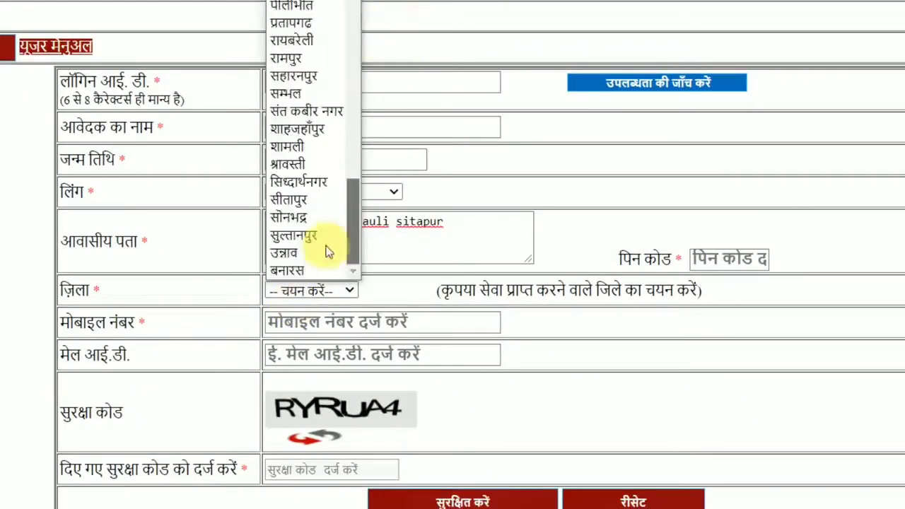
{"action": "left_click", "coordinate": [334, 238]}
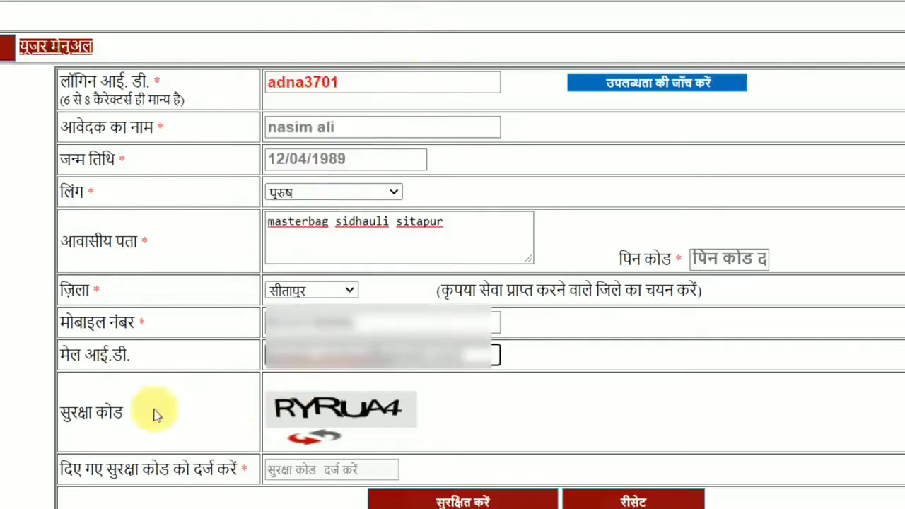
{"action": "left_click", "coordinate": [286, 472]}
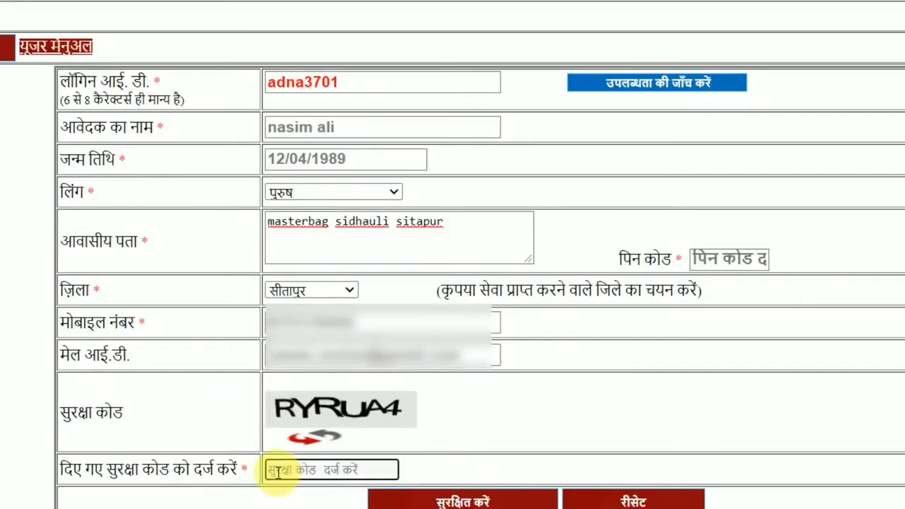
{"action": "type", "text": "RYRUA4"}
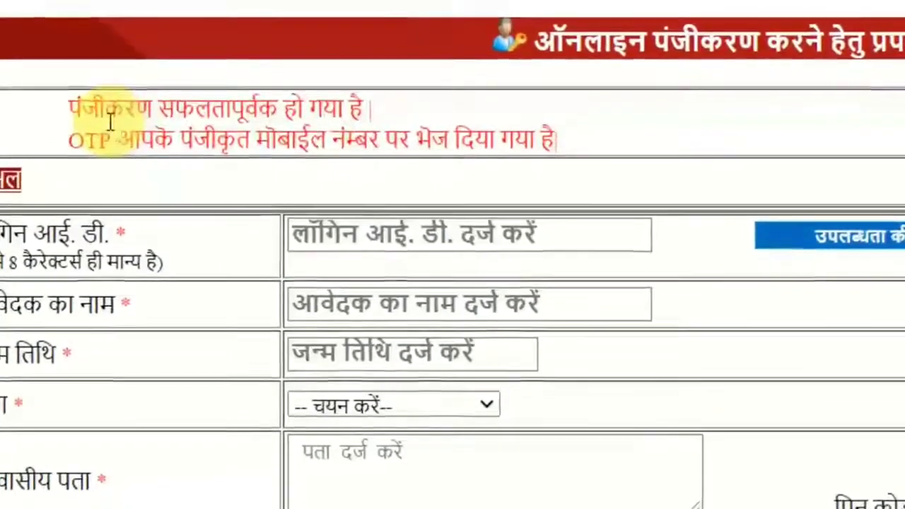
{"action": "left_click_drag", "start_coordinate": [104, 116], "coordinate": [628, 103]}
{"action": "left_click", "coordinate": [376, 140]}
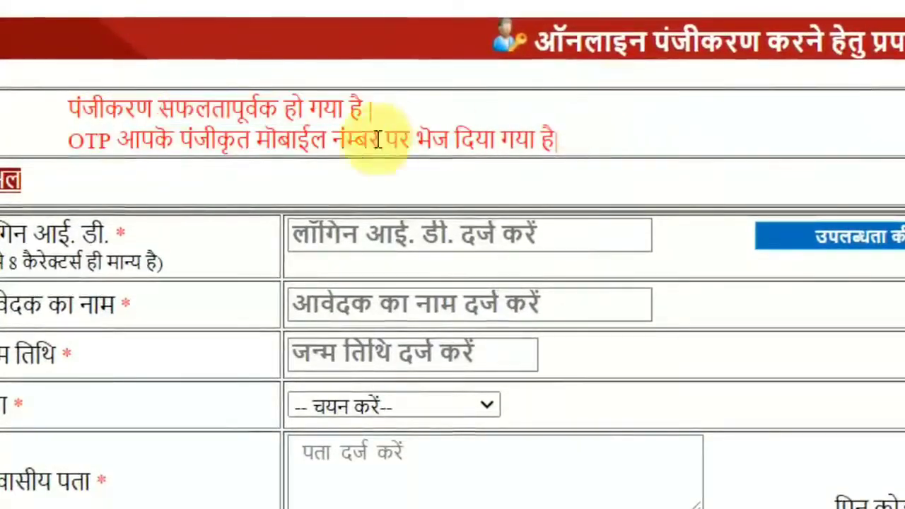
Move from the OTP-sent confirmation to the registered-user login page.
{"action": "left_click_drag", "start_coordinate": [82, 138], "coordinate": [683, 115]}
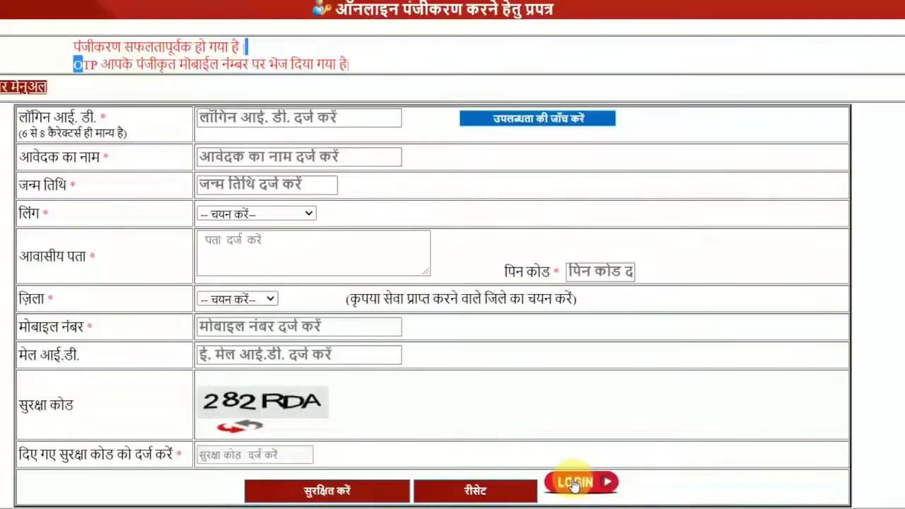
{"action": "left_click", "coordinate": [574, 483]}
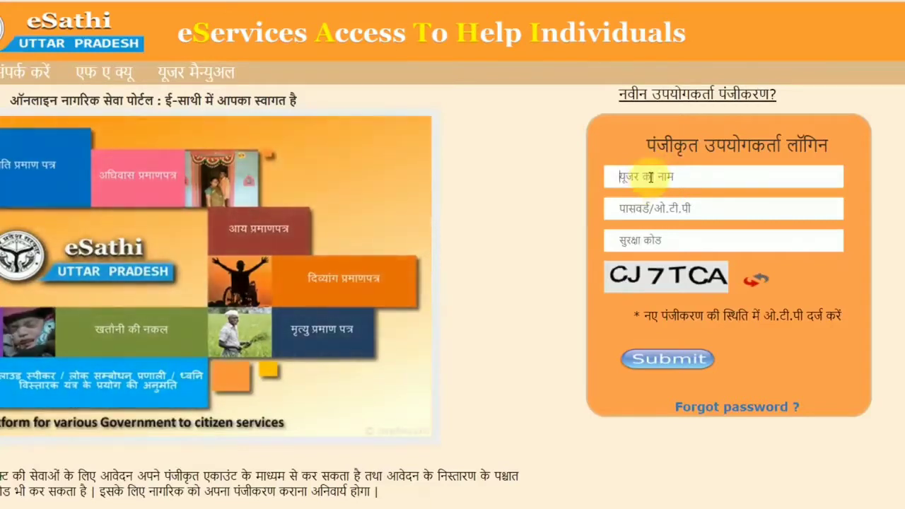
Sign in with the login ID, password and displayed security code.
{"action": "type", "text": "adna3701"}
{"action": "left_click", "coordinate": [645, 206]}
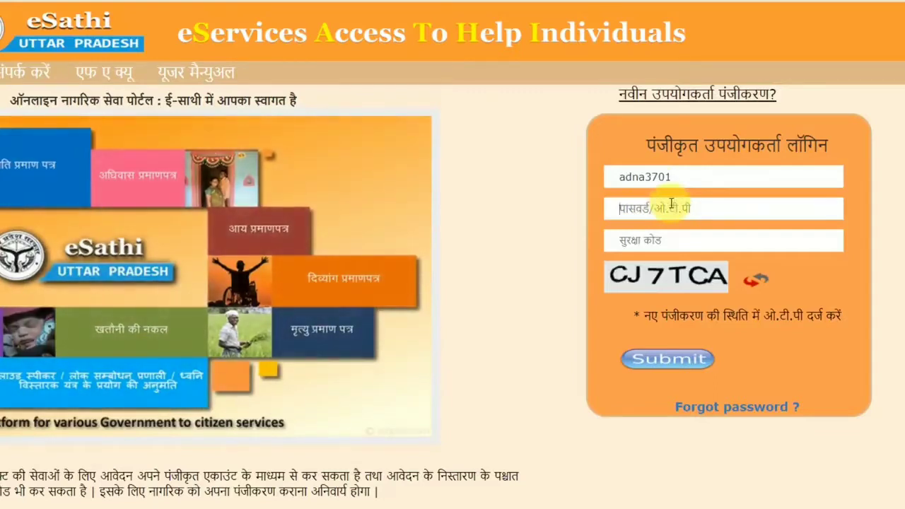
{"action": "type", "text": "••••••••"}
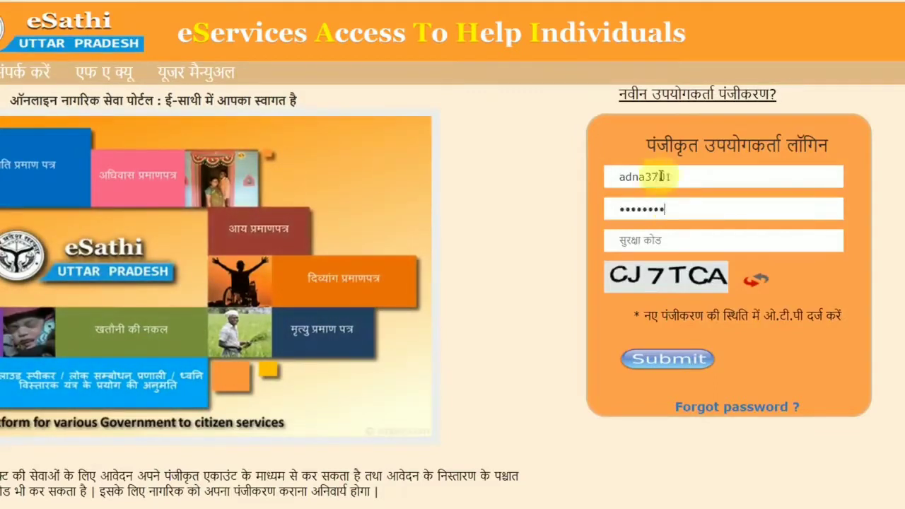
{"action": "left_click", "coordinate": [689, 241]}
{"action": "type", "text": "CJTCA"}
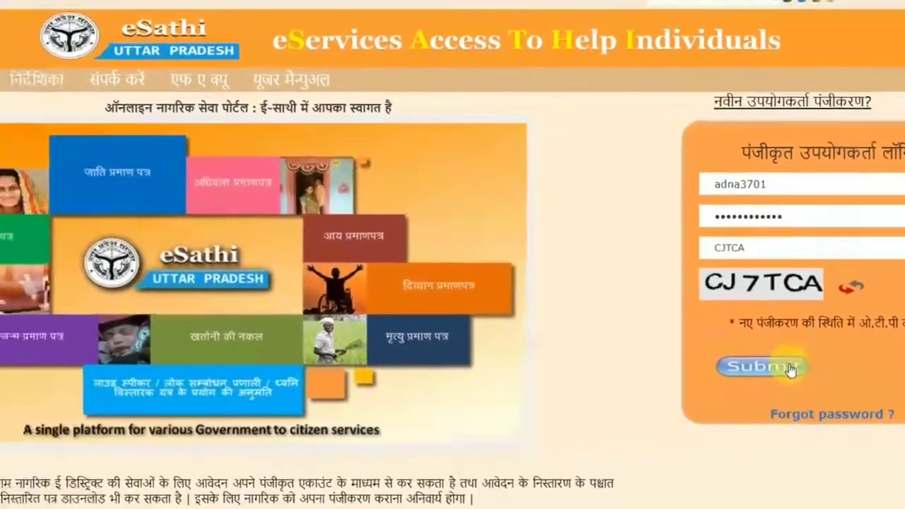
{"action": "left_click", "coordinate": [695, 361]}
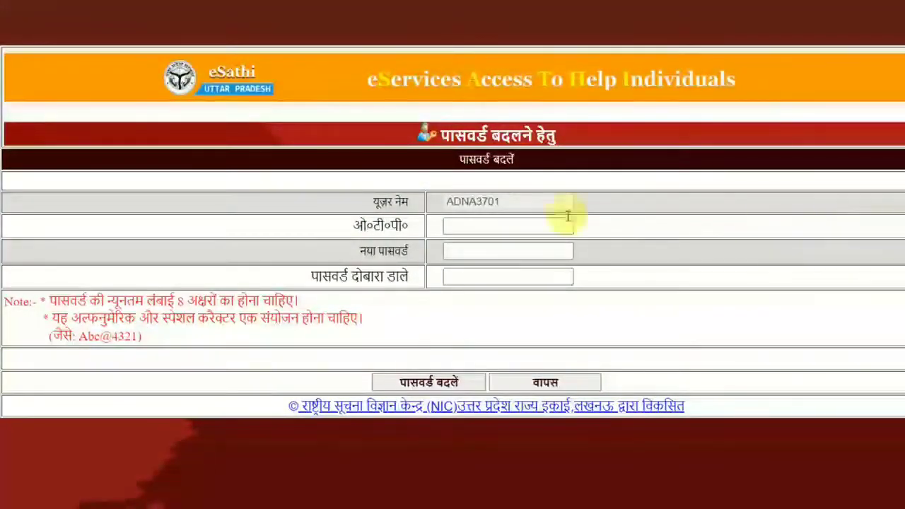
Enter the received OTP and the new password in both password fields.
{"action": "left_click", "coordinate": [540, 225]}
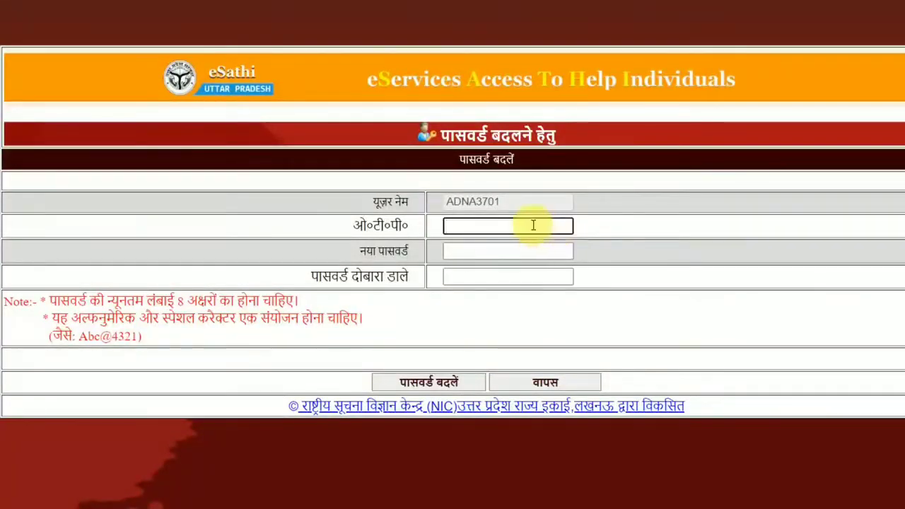
{"action": "left_click", "coordinate": [507, 250]}
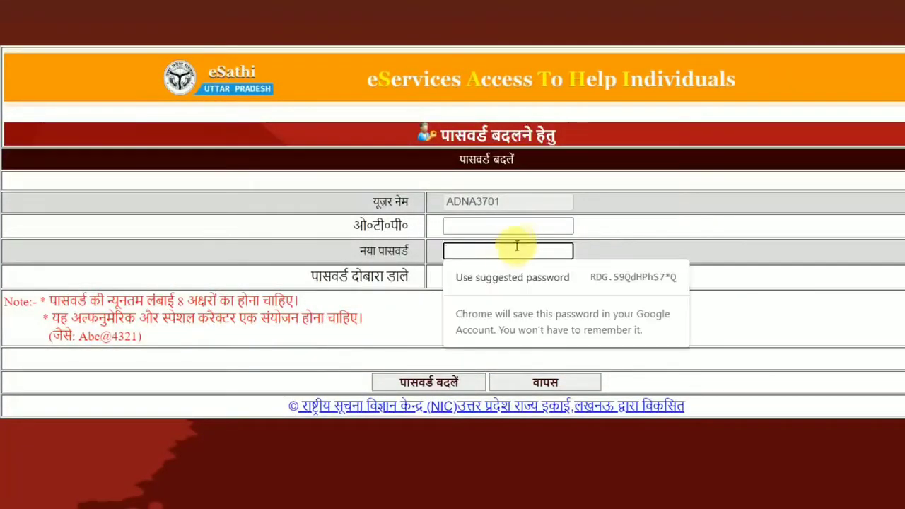
{"action": "left_click", "coordinate": [539, 224]}
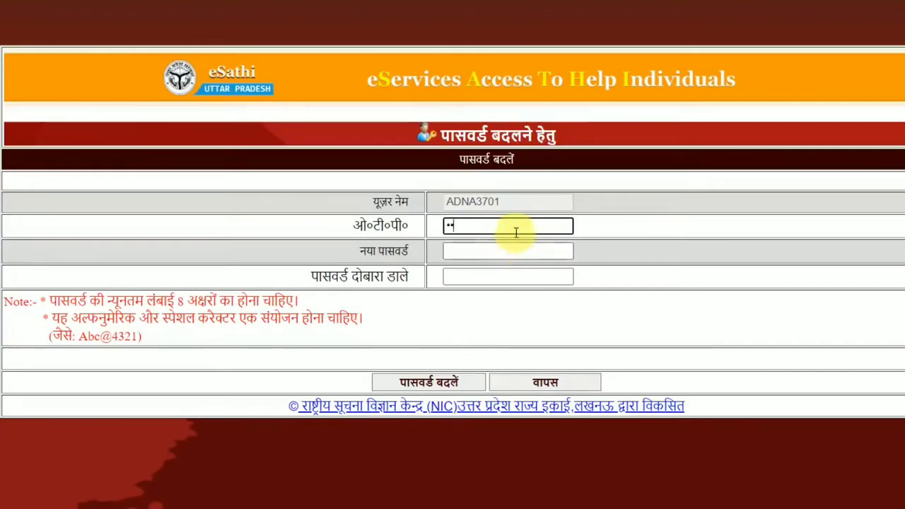
{"action": "type", "text": "******"}
{"action": "left_click", "coordinate": [510, 243]}
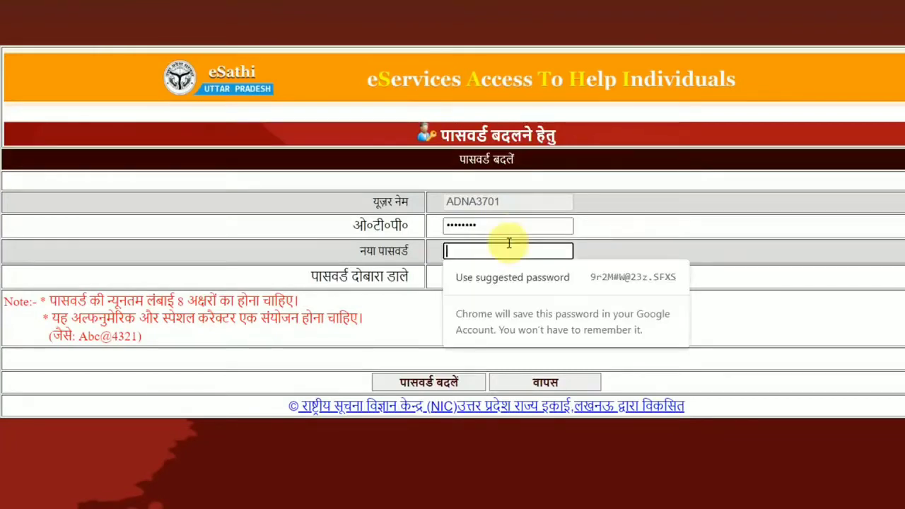
{"action": "type", "text": "*********"}
{"action": "key", "text": "Tab"}
{"action": "type", "text": "*********"}
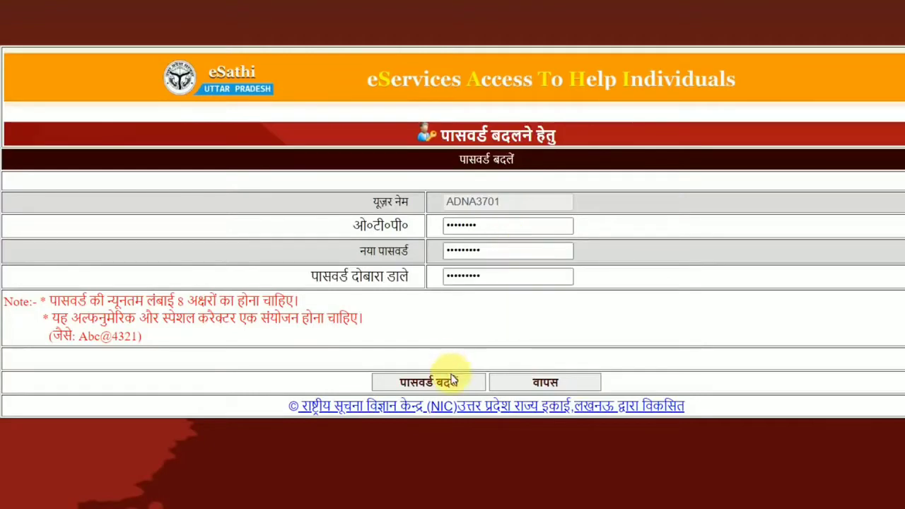
Submit the password change, then return to the citizen services home page.
{"action": "left_click", "coordinate": [453, 380]}
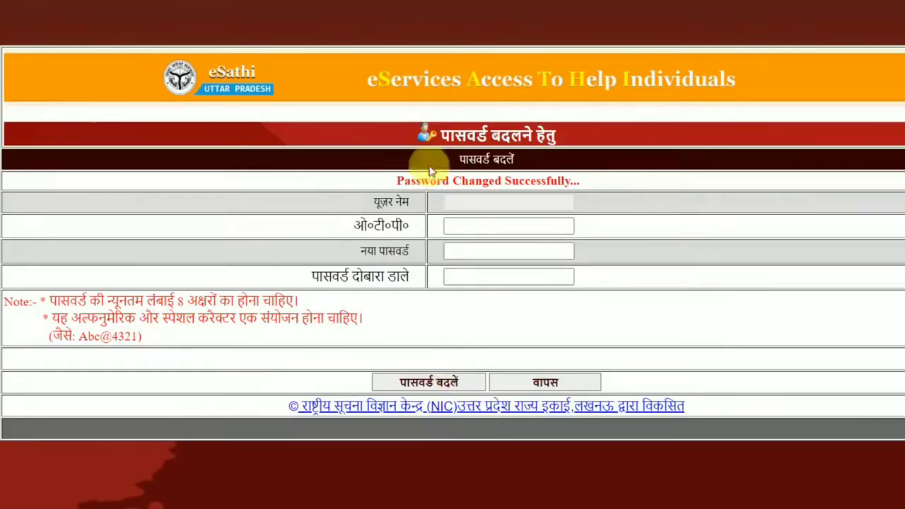
{"action": "left_click_drag", "start_coordinate": [409, 185], "coordinate": [620, 185]}
{"action": "left_click", "coordinate": [619, 186]}
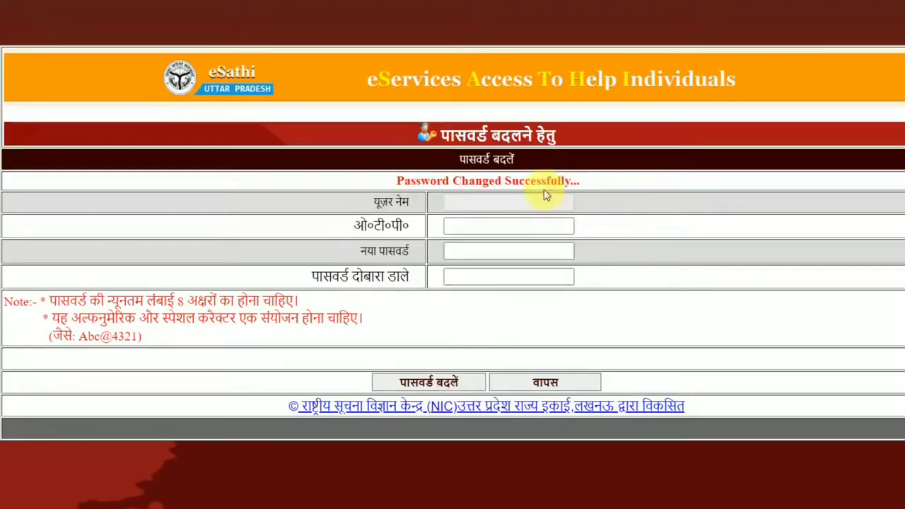
{"action": "left_click", "coordinate": [565, 382]}
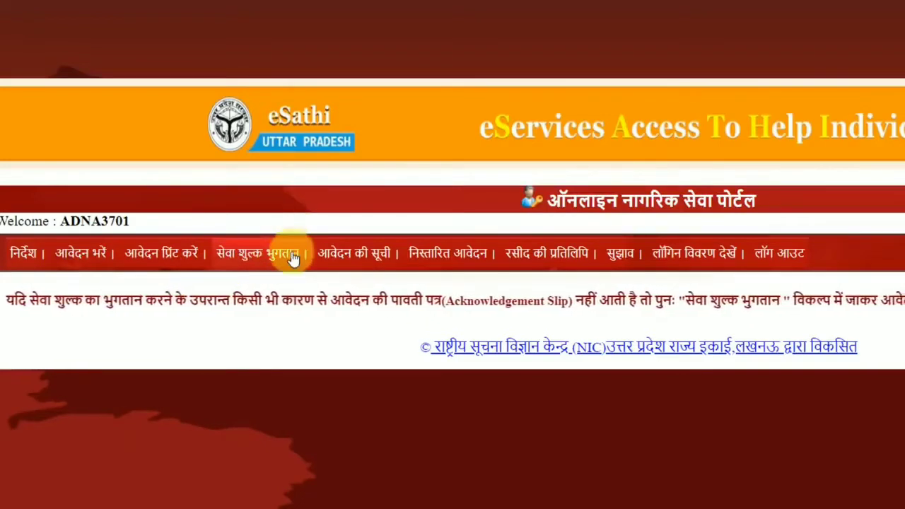
{"action": "left_click", "coordinate": [394, 256]}
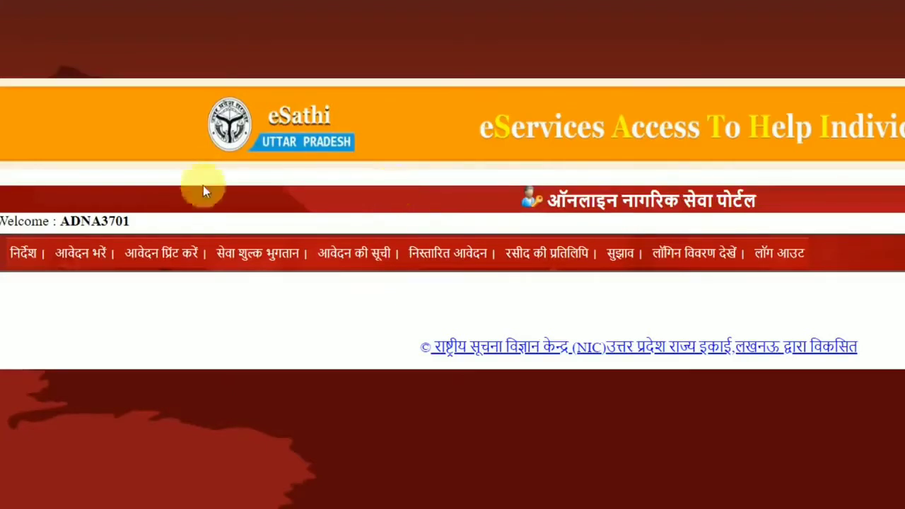
Start a new application via आवेदन भरें and select the निवास प्रमाण पत्र service.
{"action": "left_click", "coordinate": [90, 256]}
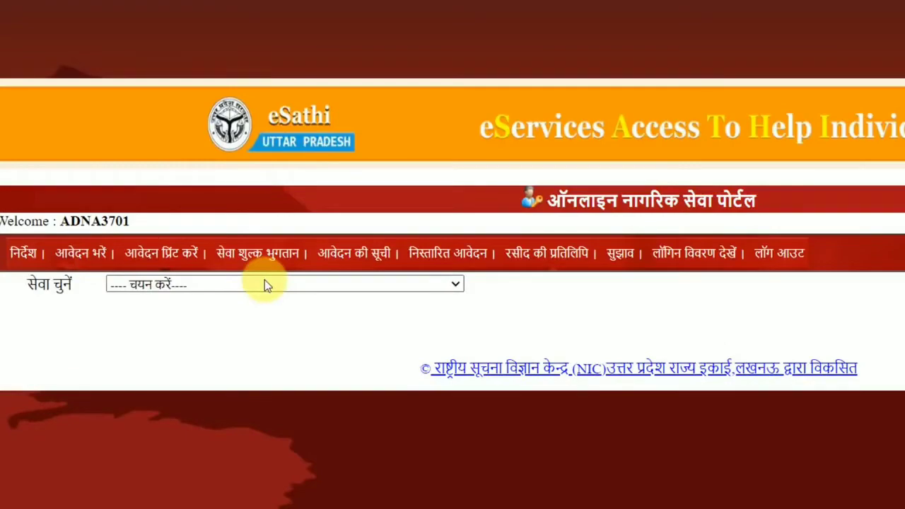
{"action": "left_click", "coordinate": [209, 284]}
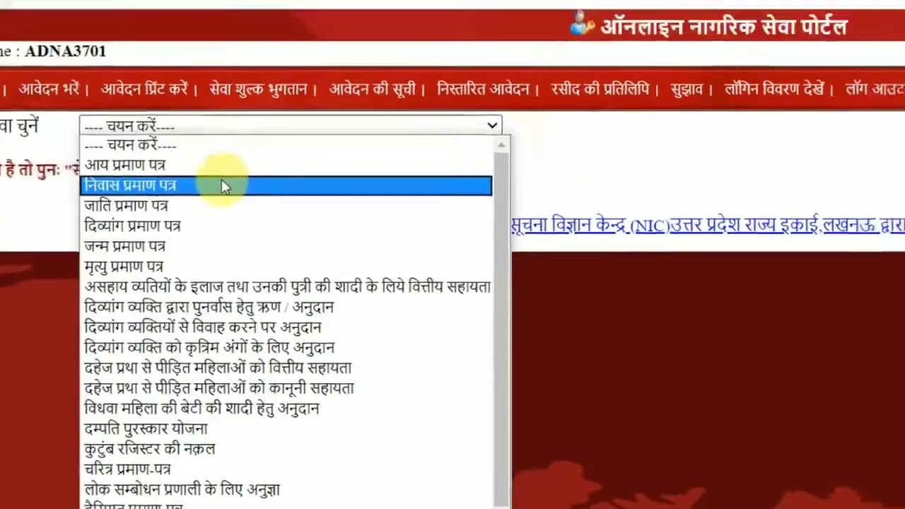
{"action": "left_click", "coordinate": [233, 126]}
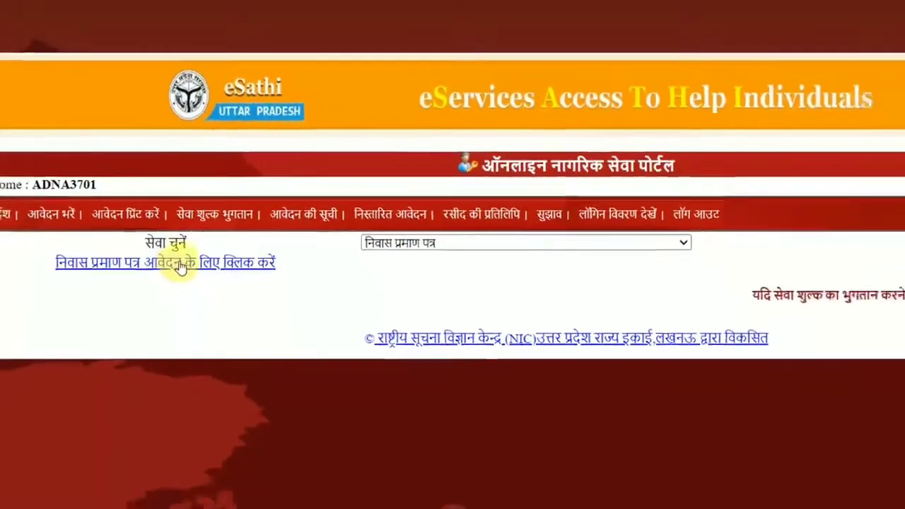
Open the residence certificate application form and keep the area set to ग्रामीण.
{"action": "left_click", "coordinate": [180, 265]}
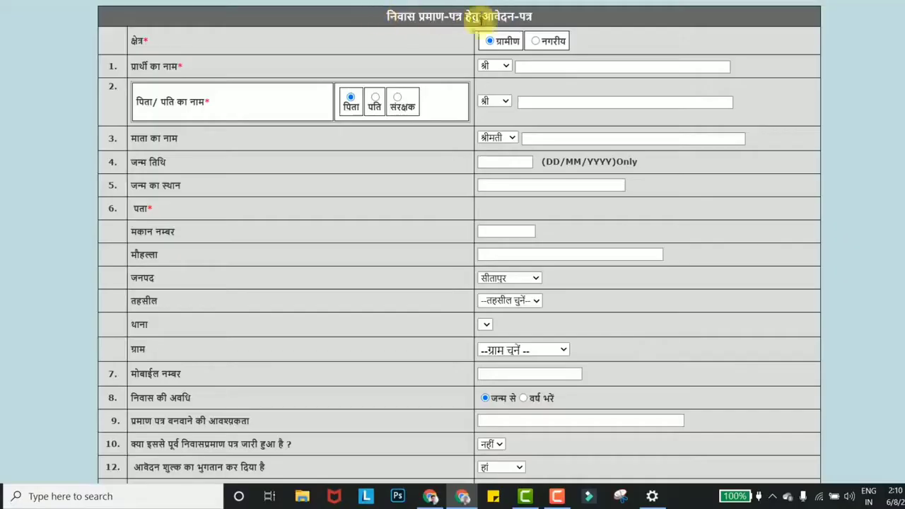
{"action": "left_click_drag", "start_coordinate": [385, 16], "coordinate": [522, 34]}
{"action": "left_click", "coordinate": [523, 36]}
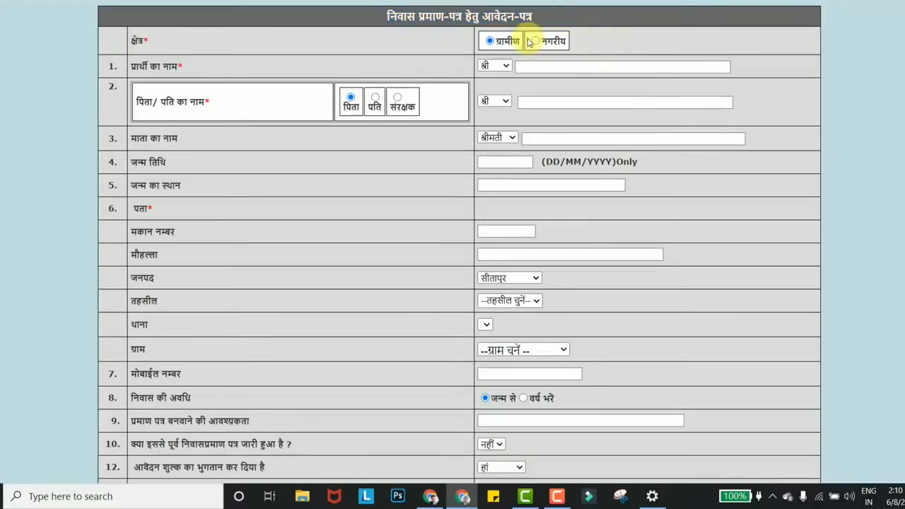
{"action": "scroll", "coordinate": [561, 66], "scroll_direction": "down", "scroll_amount": 3}
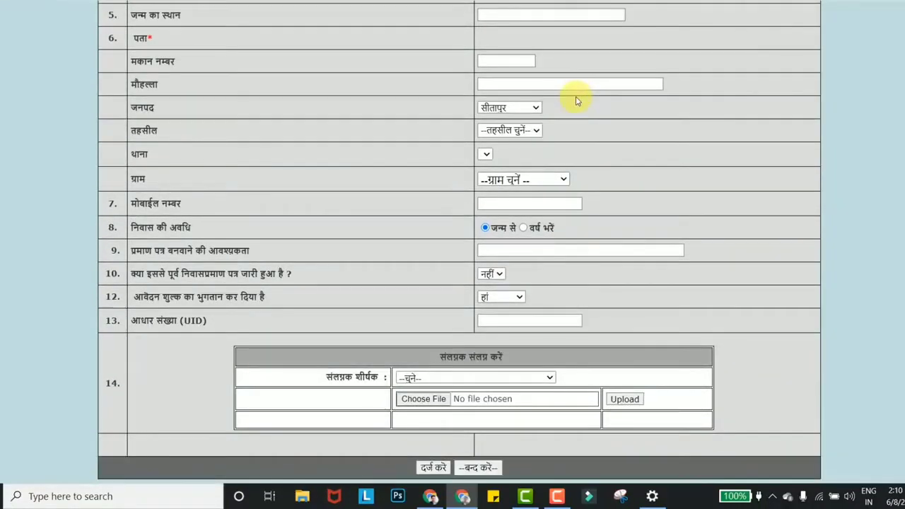
{"action": "scroll", "coordinate": [575, 96], "scroll_direction": "up", "scroll_amount": 3}
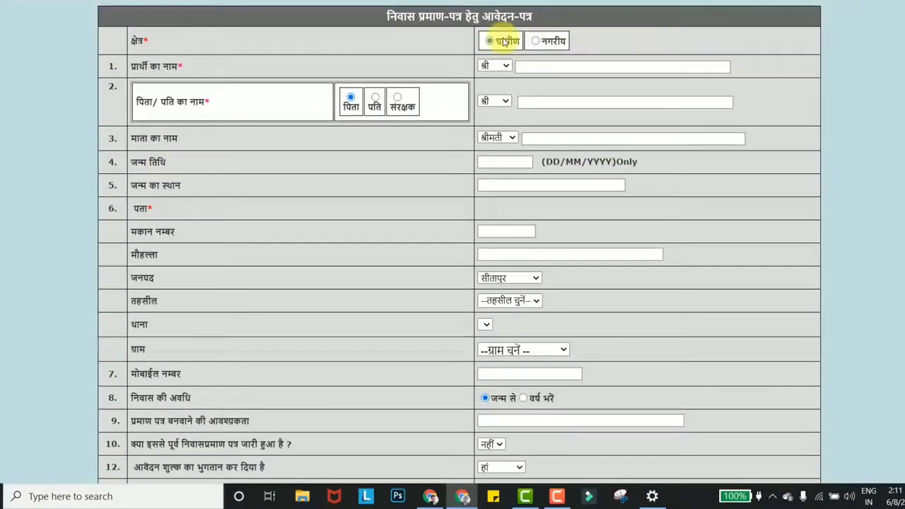
{"action": "left_click", "coordinate": [537, 41]}
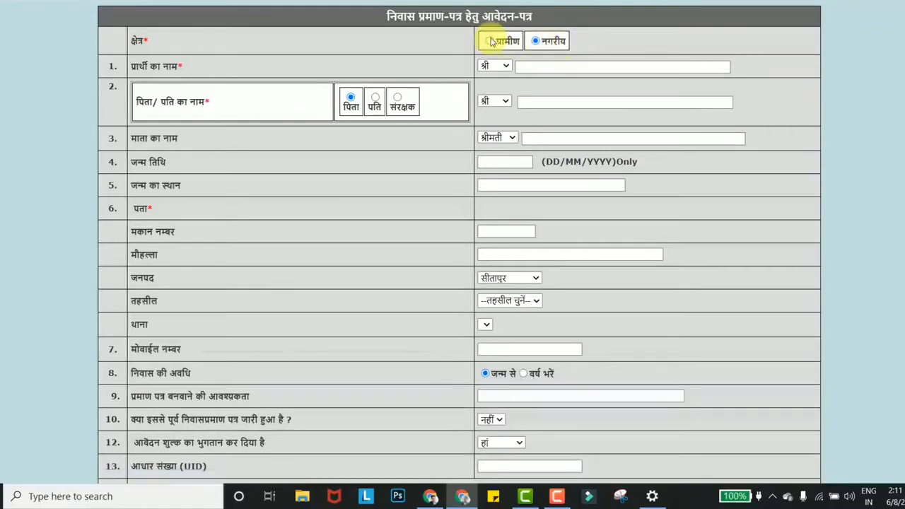
{"action": "left_click", "coordinate": [491, 41]}
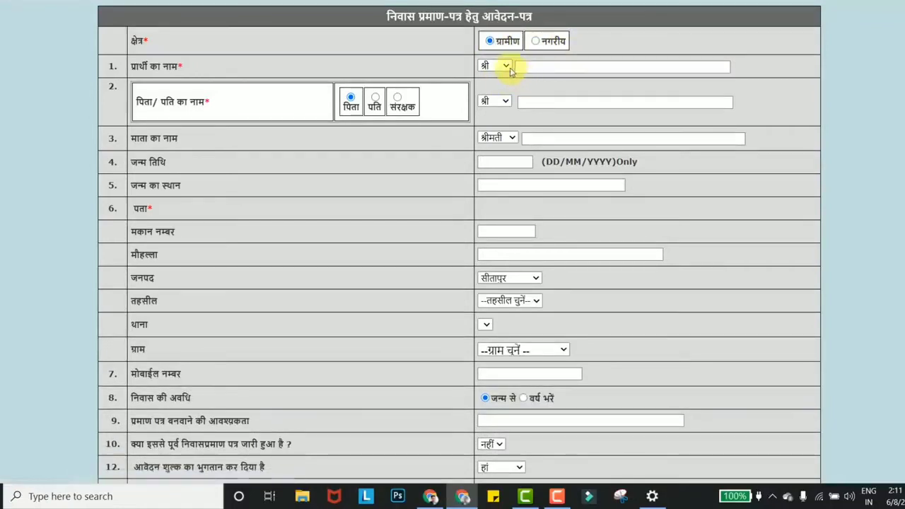
Keep title श्री and fill in the applicant's name, father's name and birthplace.
{"action": "left_click", "coordinate": [558, 69]}
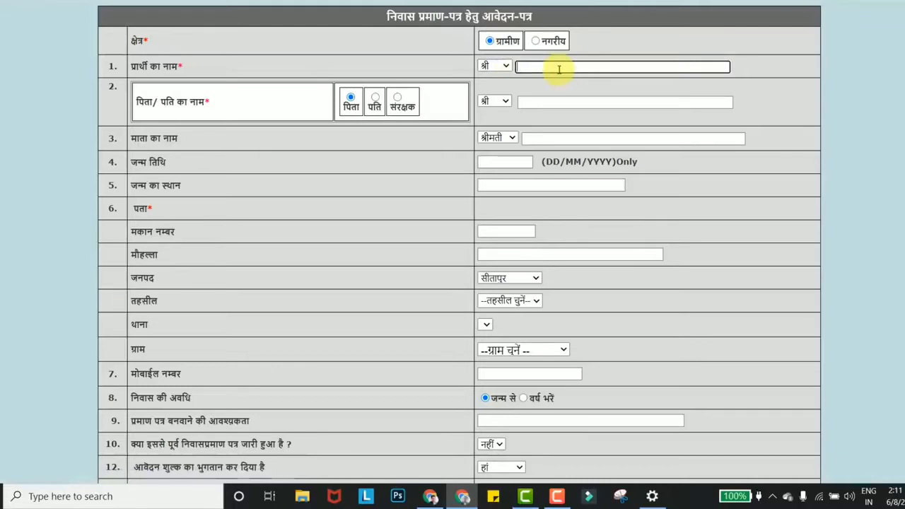
{"action": "left_click", "coordinate": [498, 67]}
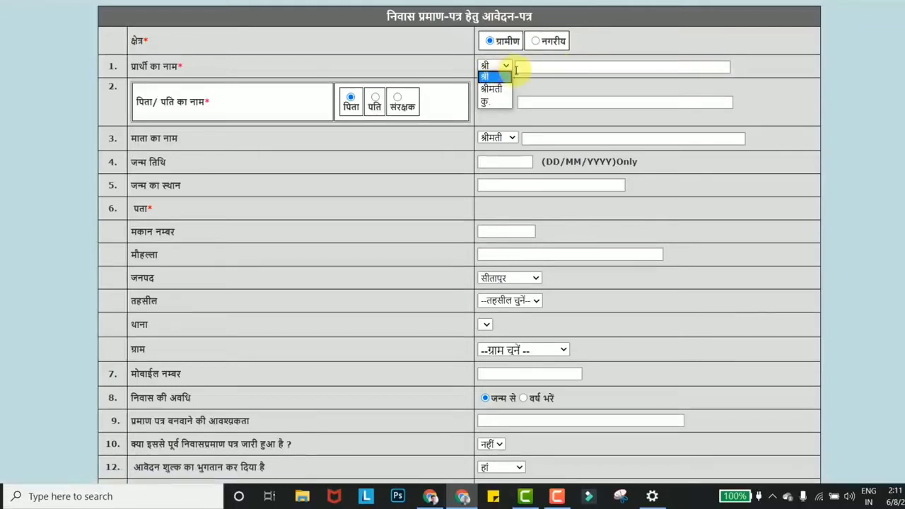
{"action": "left_click", "coordinate": [523, 69]}
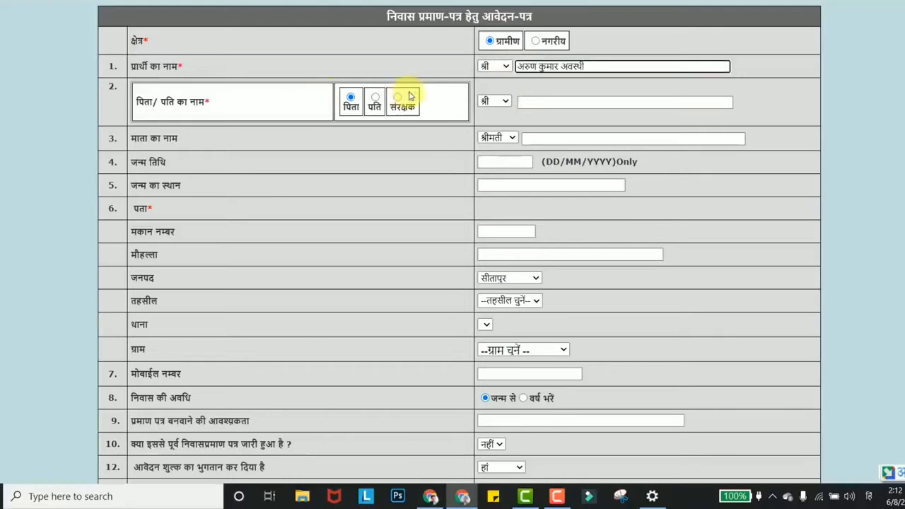
{"action": "left_click", "coordinate": [532, 103]}
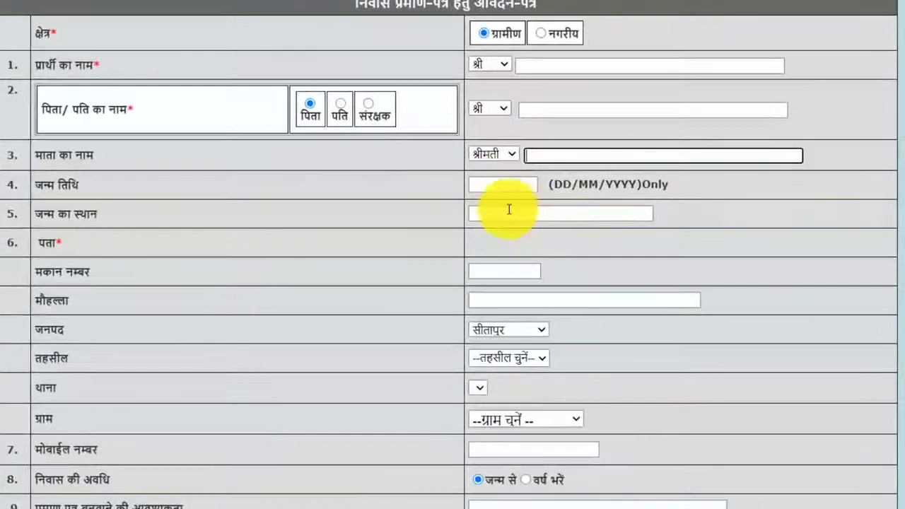
{"action": "left_click", "coordinate": [499, 174]}
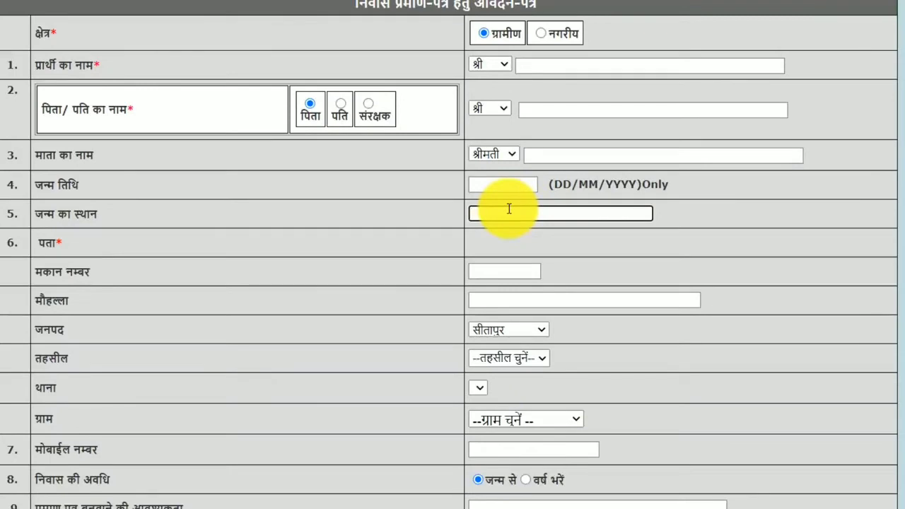
{"action": "scroll", "coordinate": [501, 240], "scroll_direction": "down", "scroll_amount": 1}
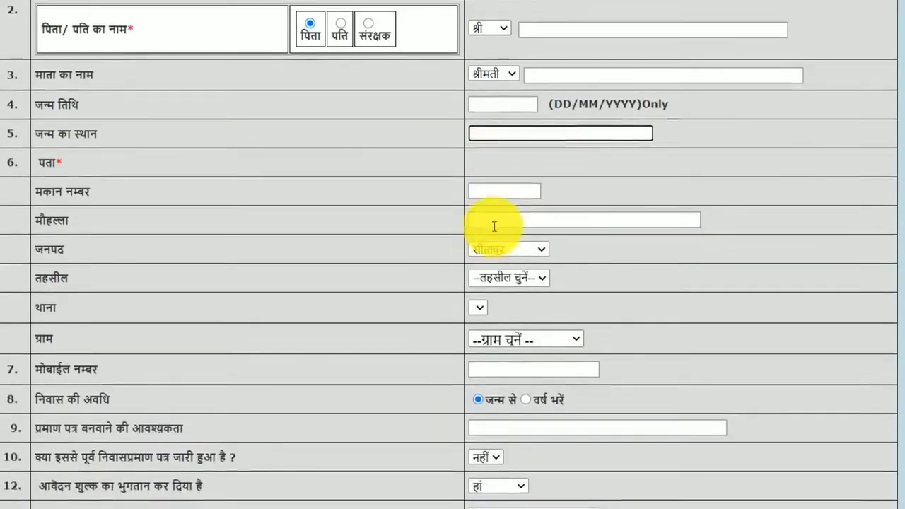
Fill in house number and Mohalla, keep district सीतापुर, and choose tehsil सिधौली.
{"action": "left_click", "coordinate": [499, 192]}
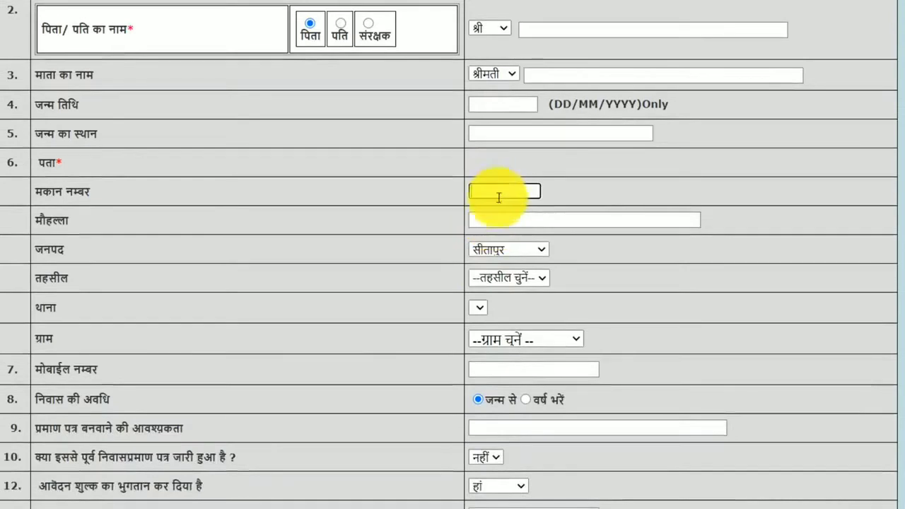
{"action": "left_click", "coordinate": [528, 221]}
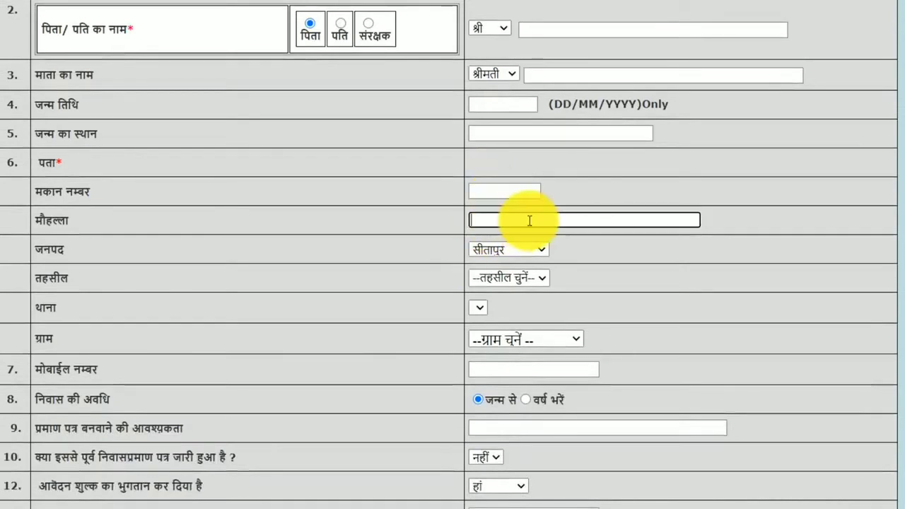
{"action": "left_click", "coordinate": [510, 250]}
{"action": "left_click", "coordinate": [509, 251]}
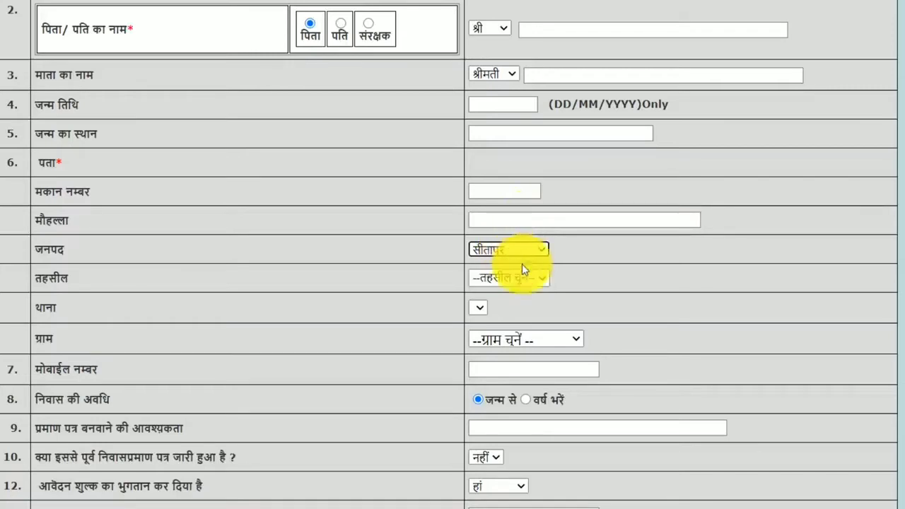
{"action": "left_click", "coordinate": [528, 272]}
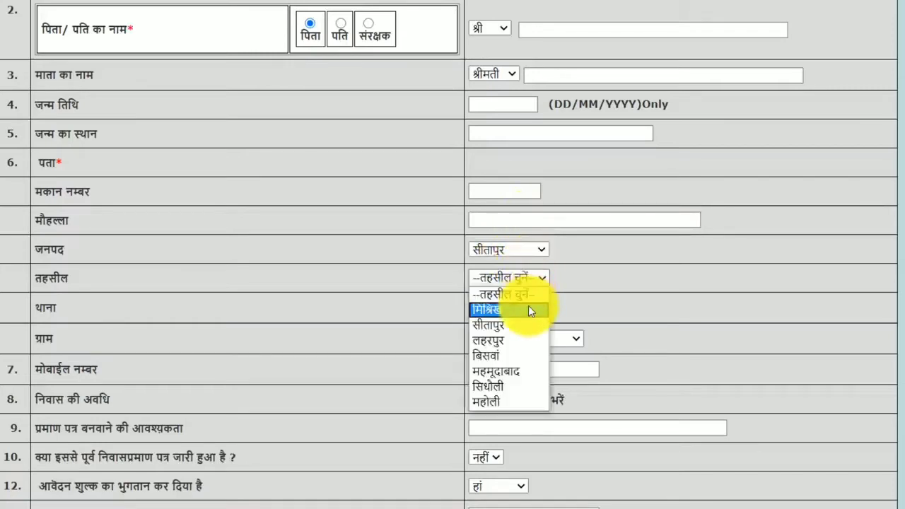
{"action": "left_click", "coordinate": [510, 388]}
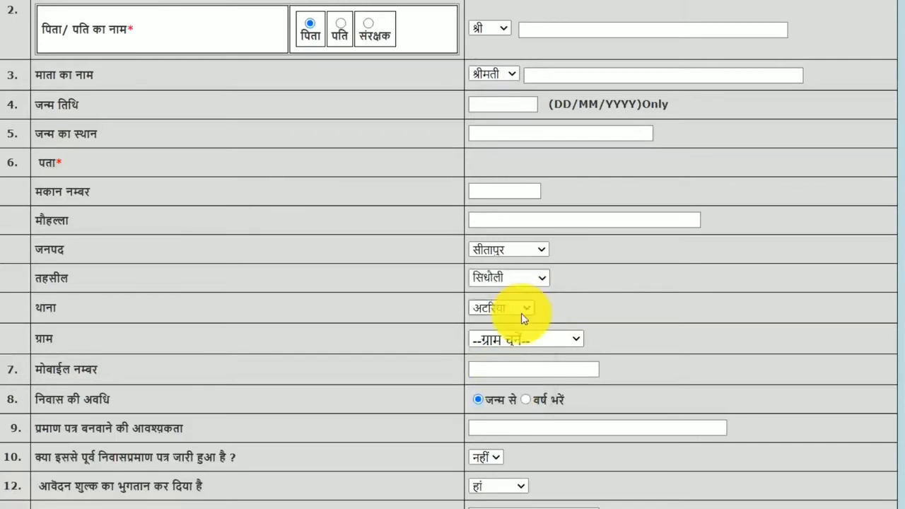
Select police station कमलापुर and village उंचाखेरा कला for the address.
{"action": "left_click", "coordinate": [526, 310]}
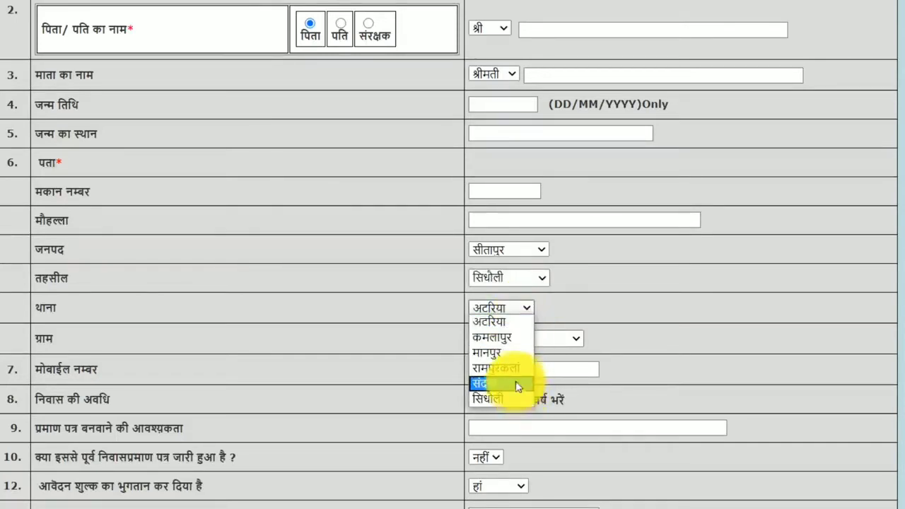
{"action": "left_click", "coordinate": [510, 339]}
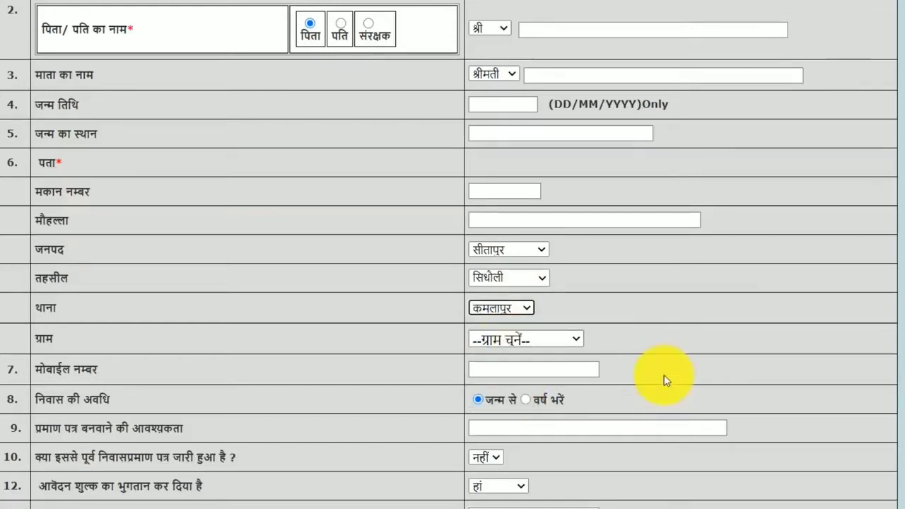
{"action": "left_click", "coordinate": [575, 342]}
{"action": "scroll", "coordinate": [528, 190], "scroll_direction": "down", "scroll_amount": 20}
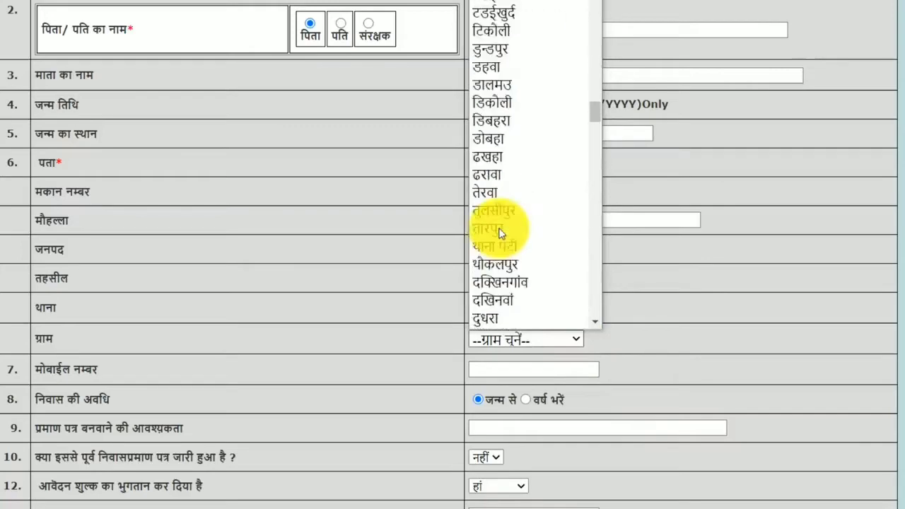
{"action": "scroll", "coordinate": [499, 257], "scroll_direction": "up", "scroll_amount": 15}
{"action": "scroll", "coordinate": [500, 262], "scroll_direction": "up", "scroll_amount": 10}
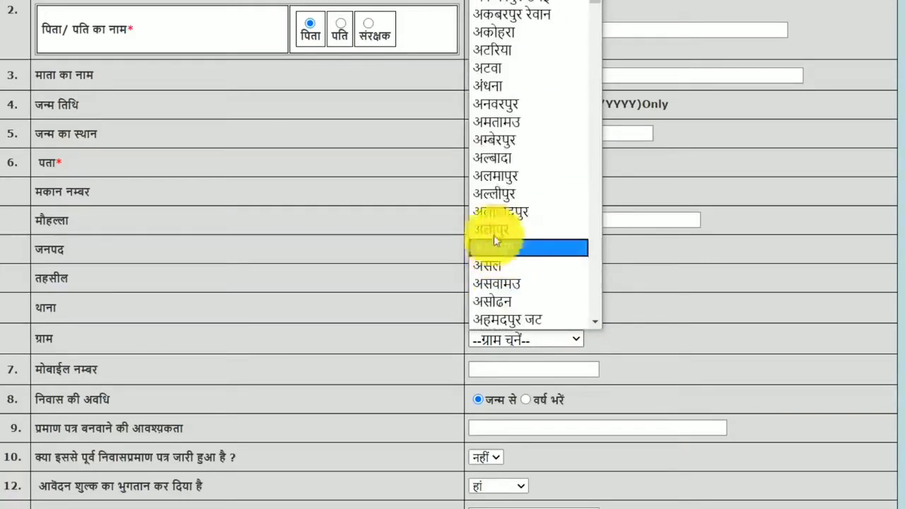
{"action": "left_click", "coordinate": [525, 147]}
{"action": "left_click", "coordinate": [542, 369]}
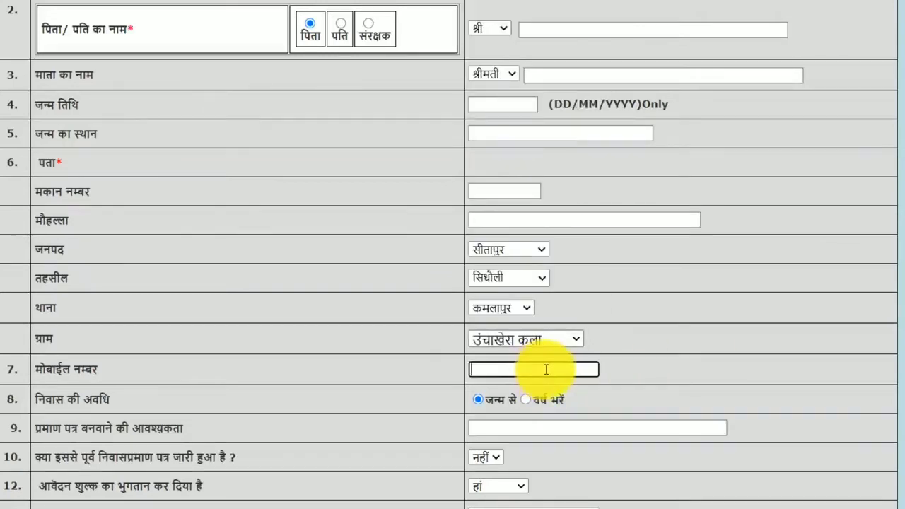
{"action": "left_click", "coordinate": [667, 370]}
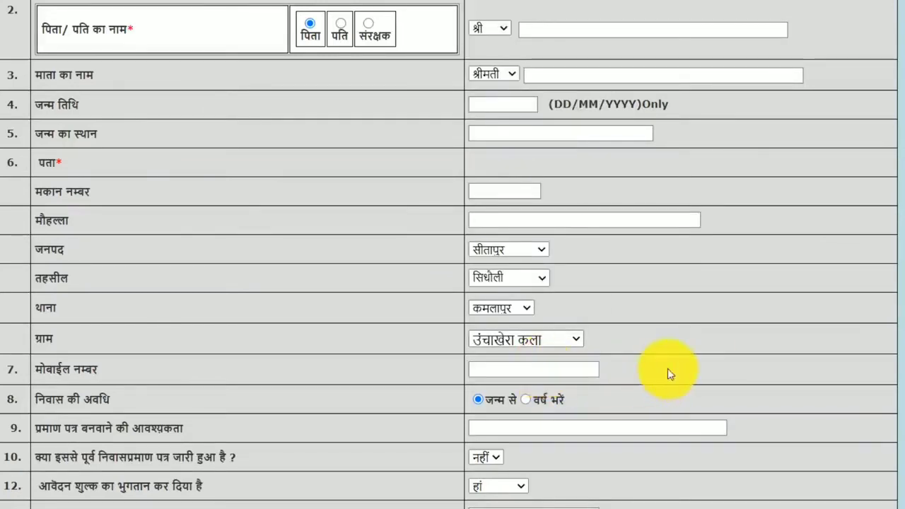
{"action": "left_click", "coordinate": [527, 396]}
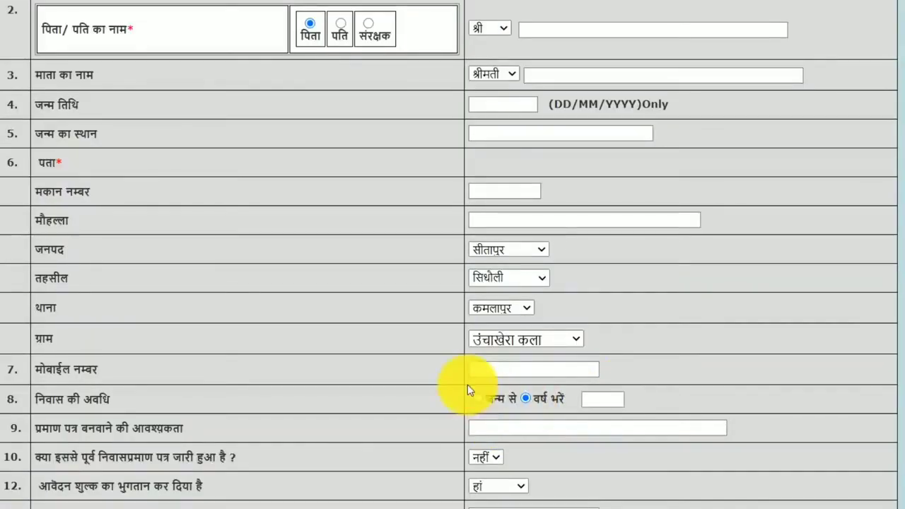
{"action": "left_click", "coordinate": [483, 396]}
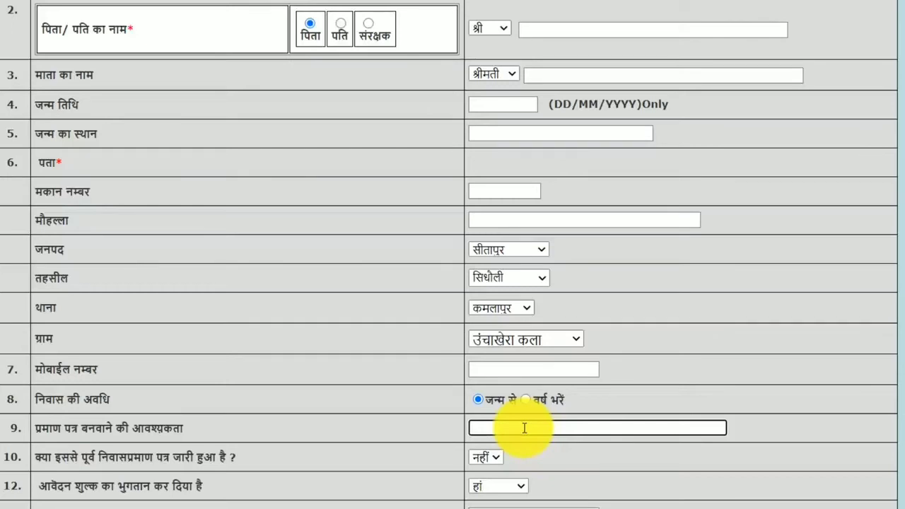
{"action": "left_click", "coordinate": [497, 460]}
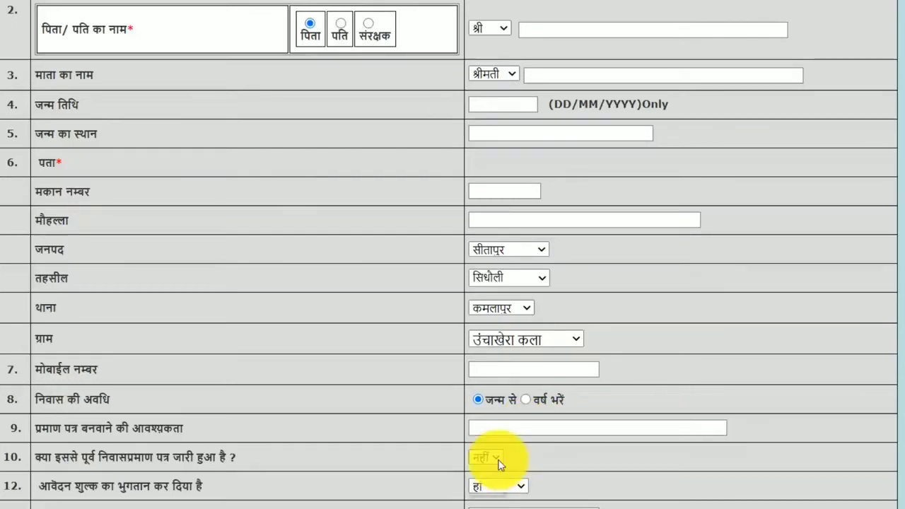
{"action": "left_click", "coordinate": [498, 463]}
{"action": "left_click", "coordinate": [498, 463]}
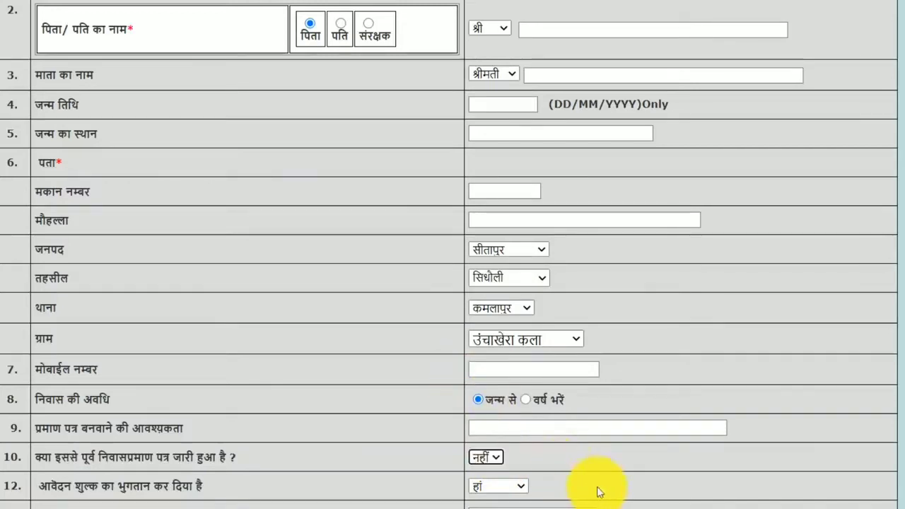
{"action": "scroll", "coordinate": [612, 459], "scroll_direction": "down", "scroll_amount": 2}
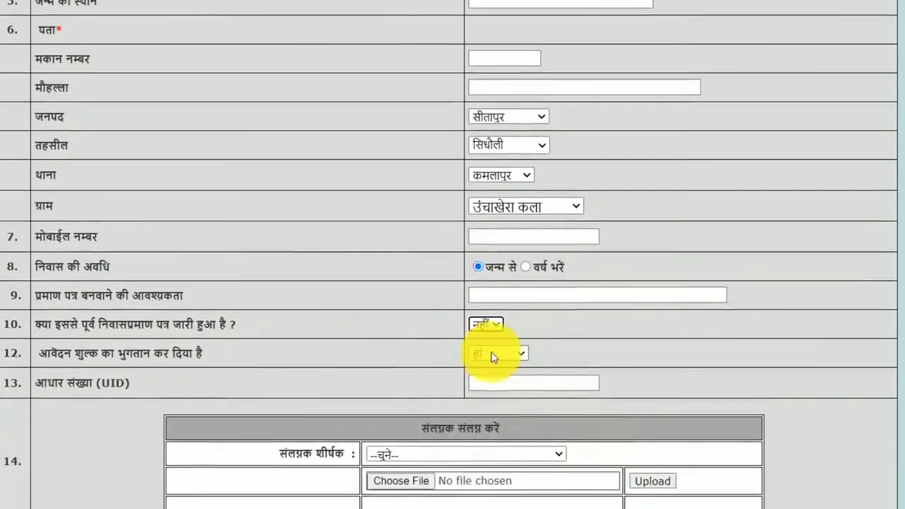
Keep the fee-paid answer as हां and enter the Aadhaar number.
{"action": "left_click", "coordinate": [492, 353]}
{"action": "left_click", "coordinate": [493, 353]}
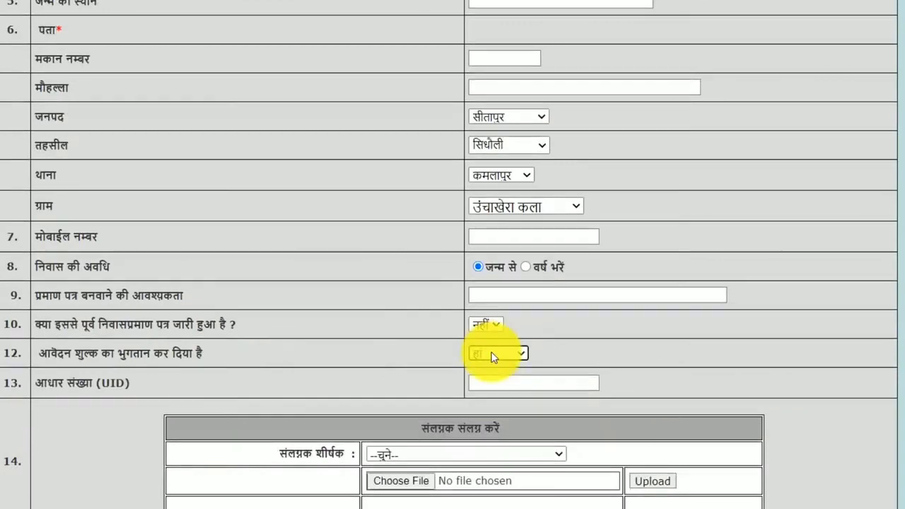
{"action": "left_click", "coordinate": [523, 387]}
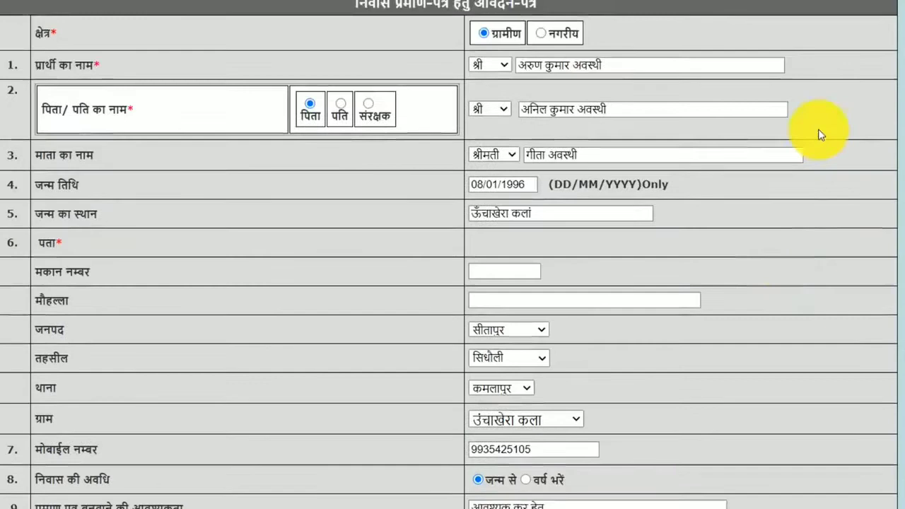
{"action": "scroll", "coordinate": [816, 148], "scroll_direction": "down", "scroll_amount": 3}
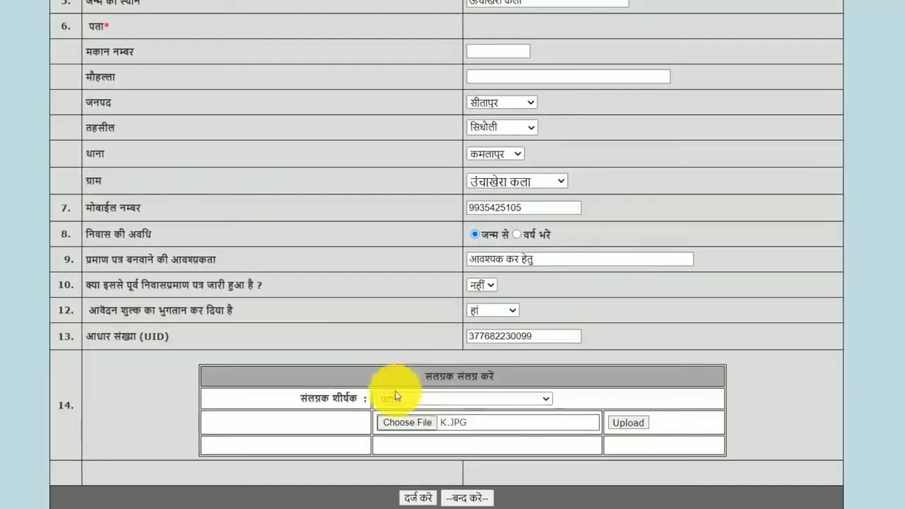
Upload K.JPG as the फोटो attachment.
{"action": "left_click", "coordinate": [447, 455]}
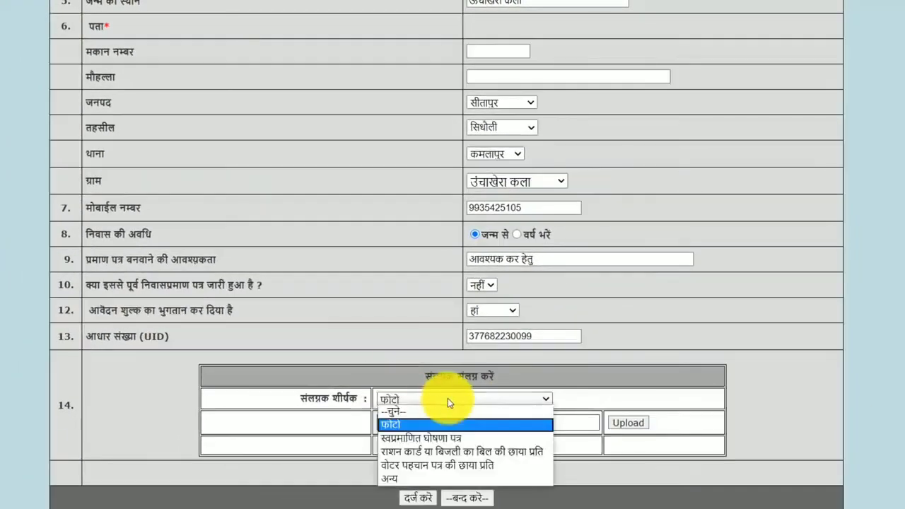
{"action": "left_click", "coordinate": [448, 400]}
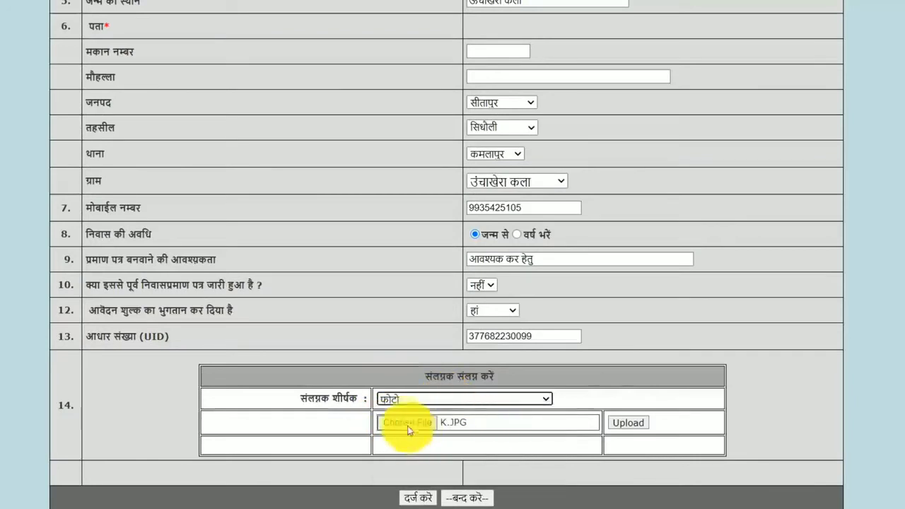
{"action": "left_click", "coordinate": [408, 429]}
{"action": "left_click", "coordinate": [440, 81]}
{"action": "left_click", "coordinate": [457, 251]}
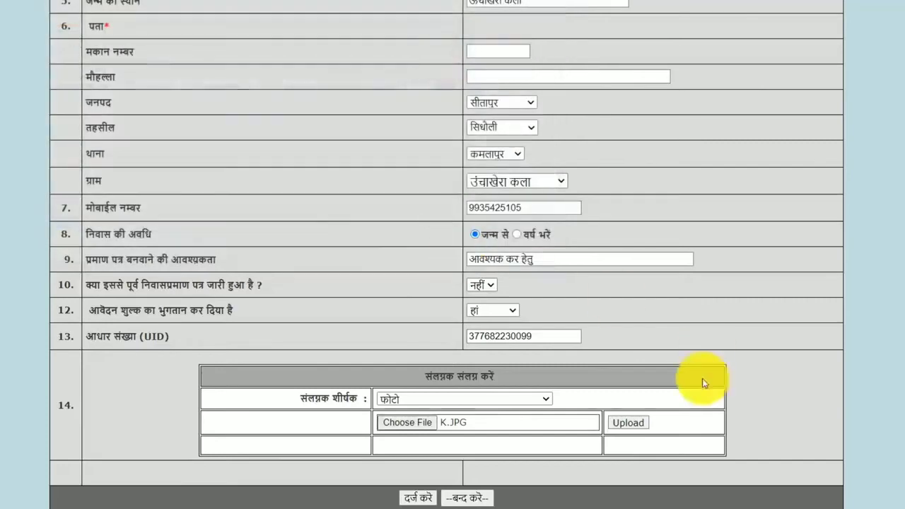
{"action": "left_click", "coordinate": [628, 423]}
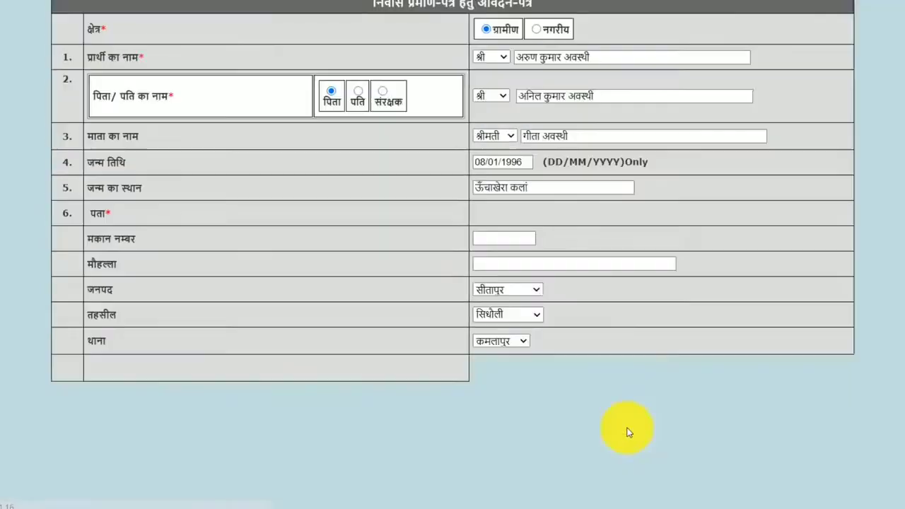
{"action": "scroll", "coordinate": [706, 339], "scroll_direction": "down", "scroll_amount": 5}
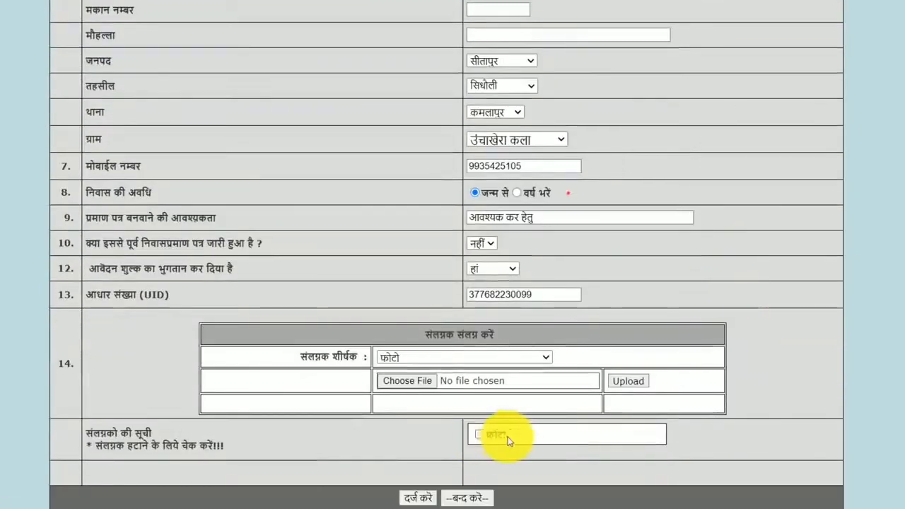
{"action": "left_click", "coordinate": [472, 356]}
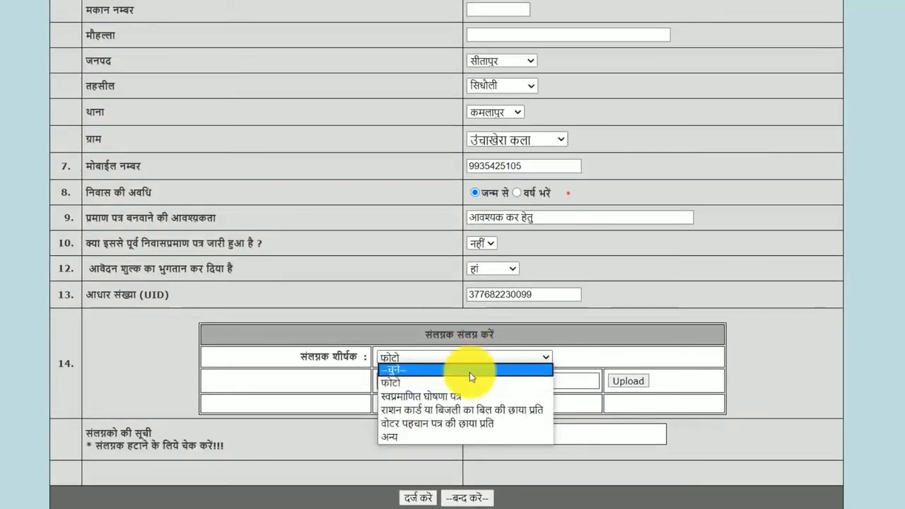
Attach SORT.JPG as the वोटर पहचान पत्र की छाया प्रति, replacing the oversized ADHARRR.jpg.
{"action": "left_click", "coordinate": [415, 423]}
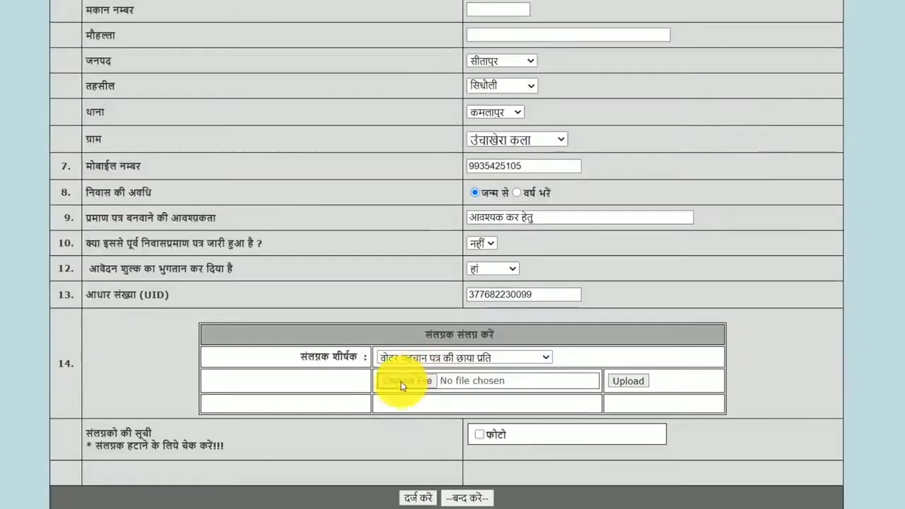
{"action": "left_click", "coordinate": [398, 380]}
{"action": "left_click", "coordinate": [76, 46]}
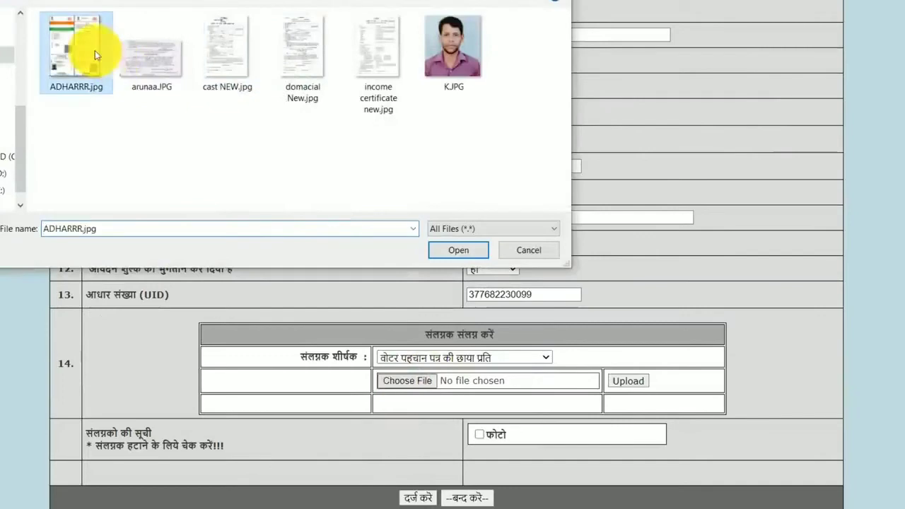
{"action": "left_click", "coordinate": [456, 249]}
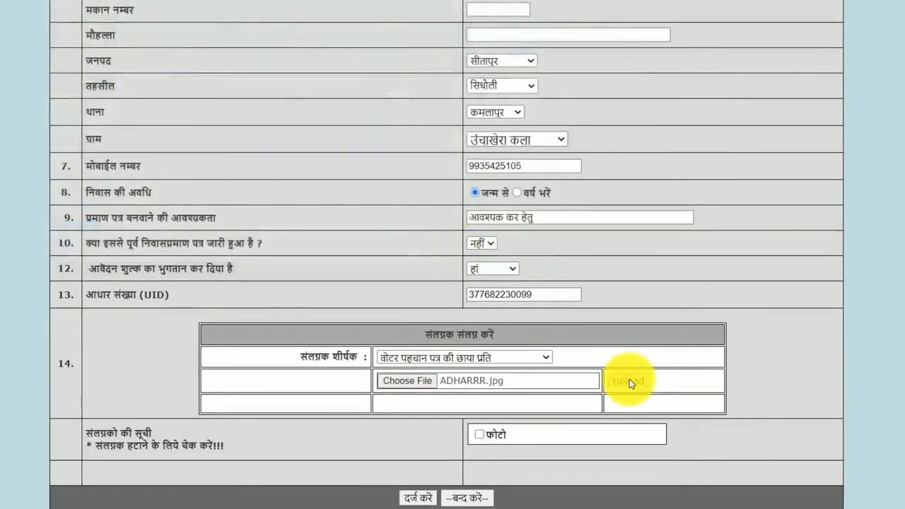
{"action": "left_click", "coordinate": [629, 380]}
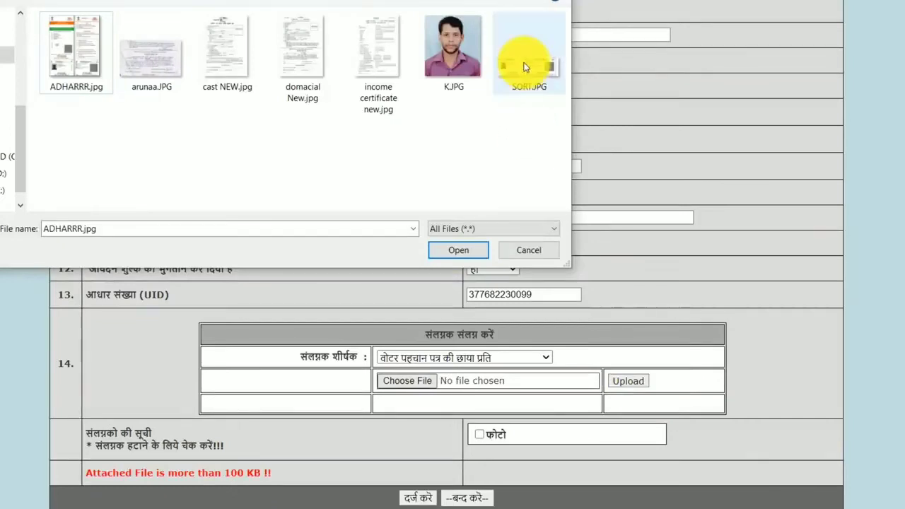
{"action": "mouse_move", "coordinate": [525, 67]}
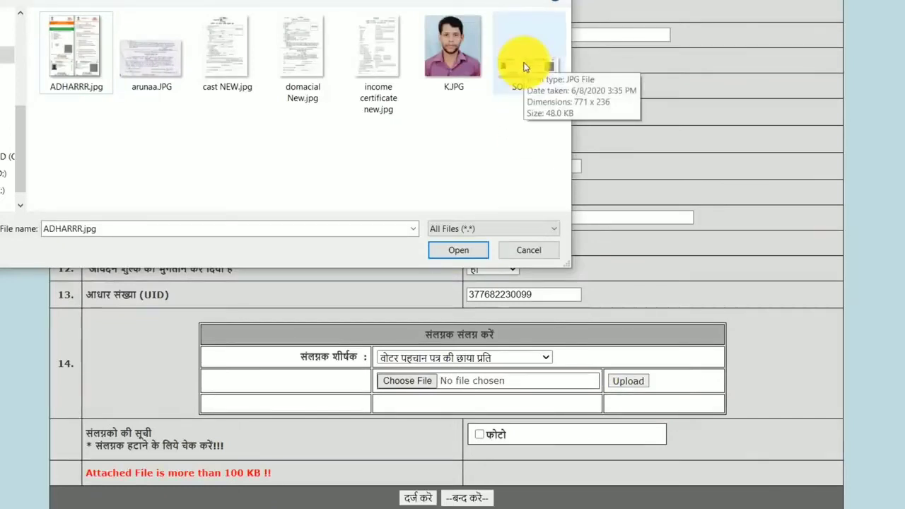
{"action": "left_click", "coordinate": [525, 67]}
{"action": "left_click", "coordinate": [456, 249]}
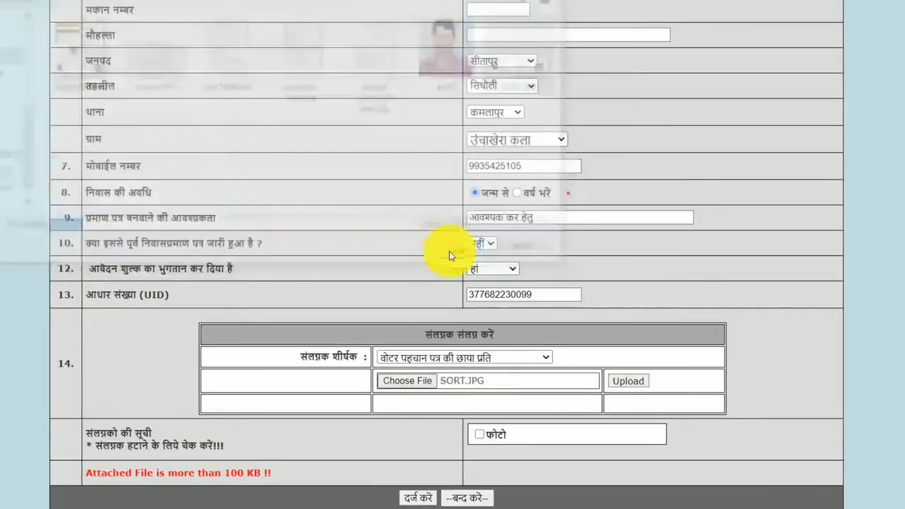
{"action": "left_click", "coordinate": [633, 381]}
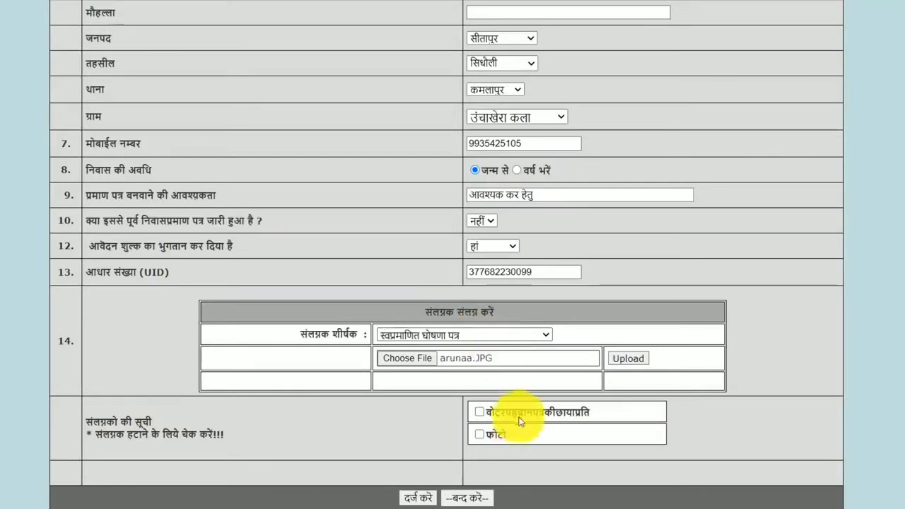
Upload arunaa.JPG as the स्वप्रमाणित घोषणा पत्र attachment, completing three attachments.
{"action": "left_click", "coordinate": [487, 336]}
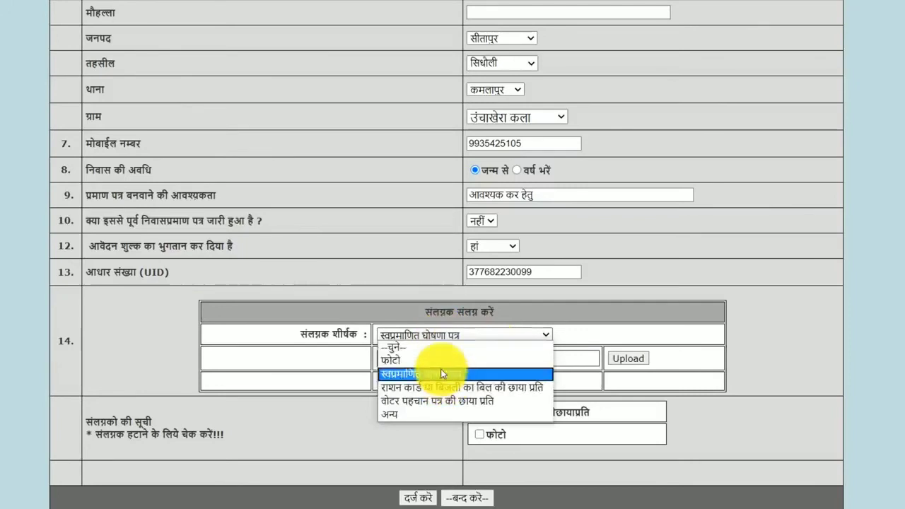
{"action": "left_click", "coordinate": [441, 373]}
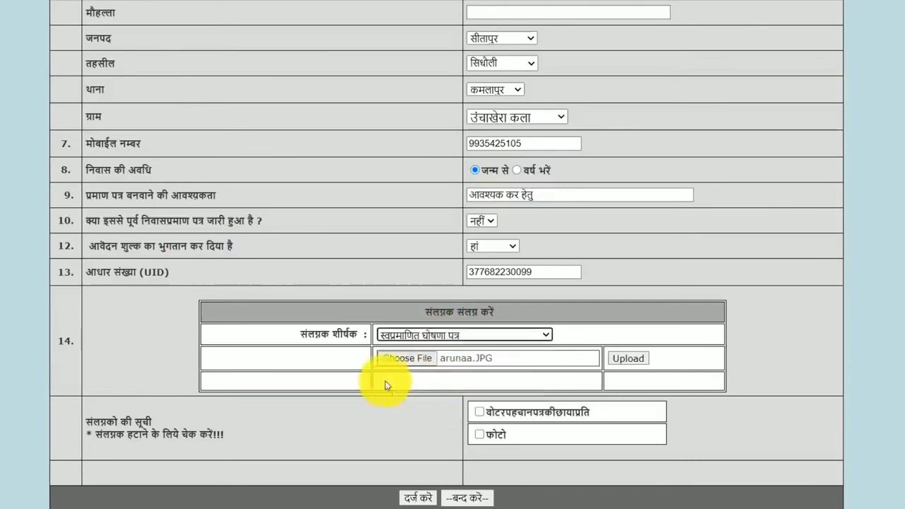
{"action": "left_click", "coordinate": [417, 359]}
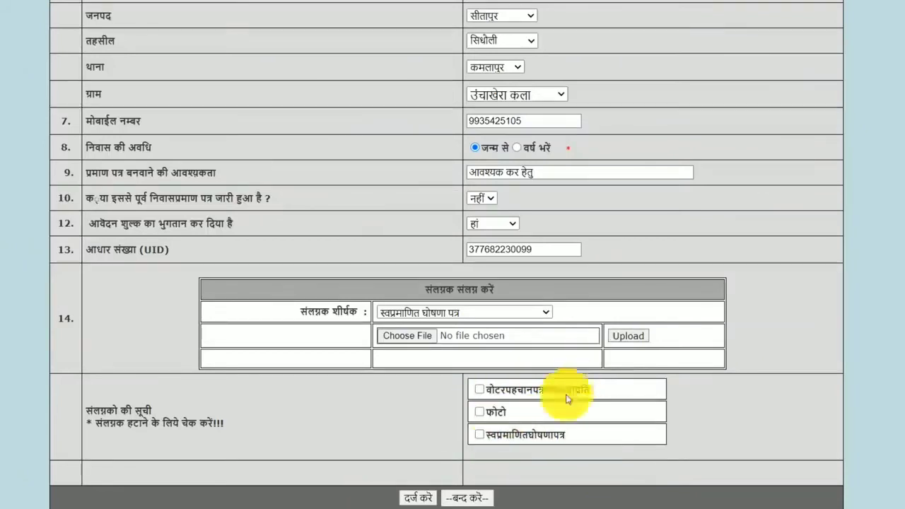
{"action": "left_click", "coordinate": [479, 429]}
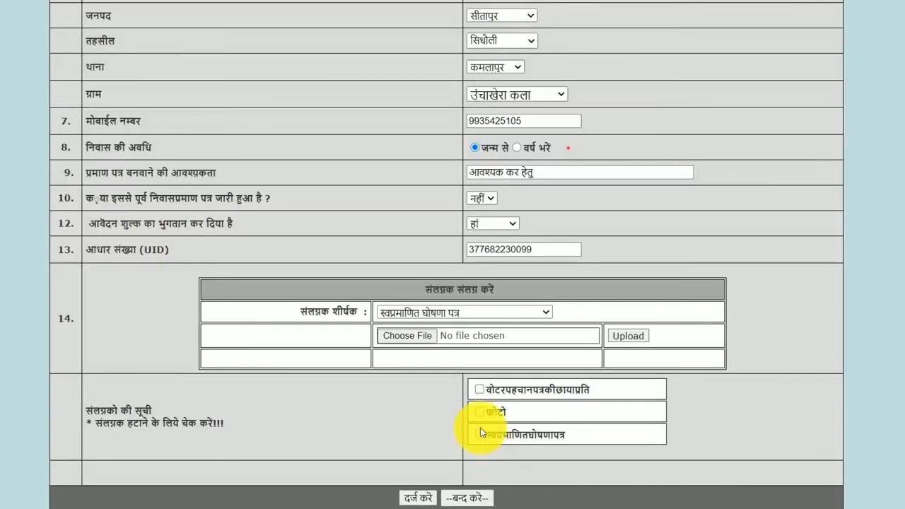
{"action": "scroll", "coordinate": [640, 106], "scroll_direction": "down", "scroll_amount": 4}
{"action": "scroll", "coordinate": [636, 133], "scroll_direction": "down", "scroll_amount": 2}
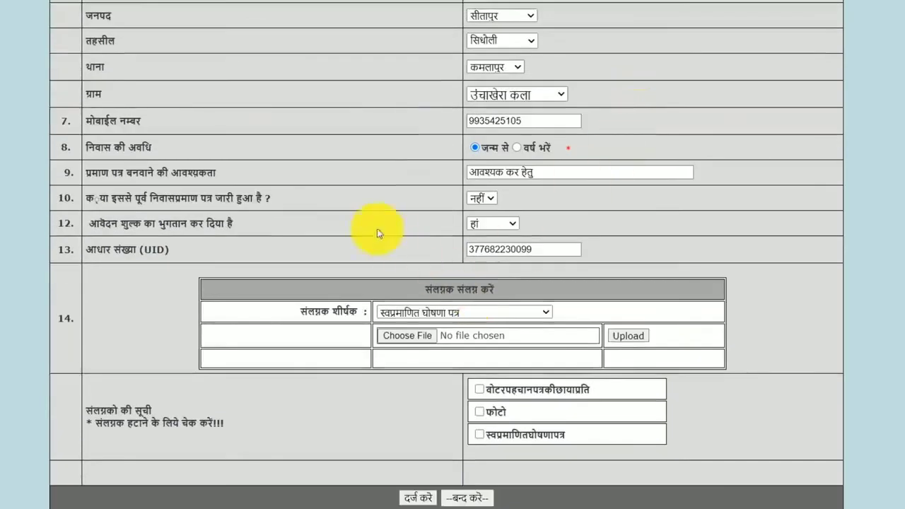
Submit the residence application with दर्ज करें and review the resulting application page.
{"action": "left_click", "coordinate": [420, 499]}
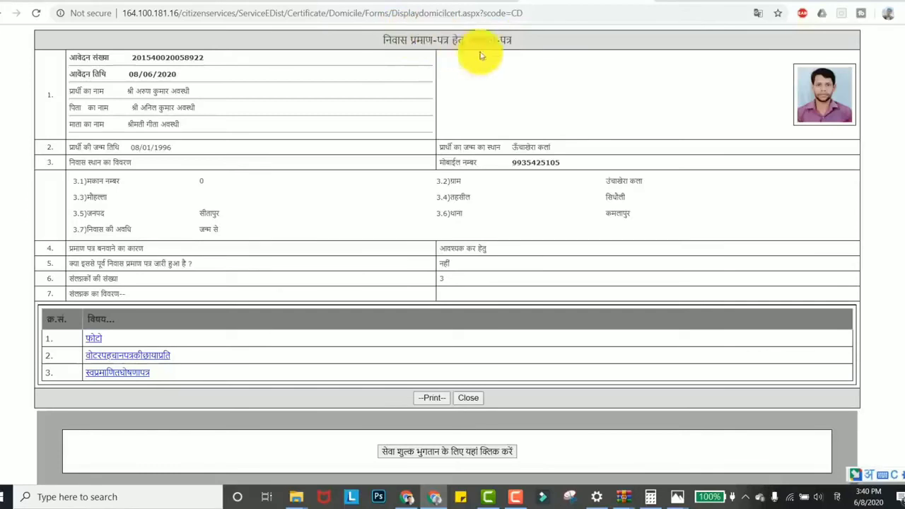
{"action": "left_click_drag", "start_coordinate": [407, 41], "coordinate": [513, 41]}
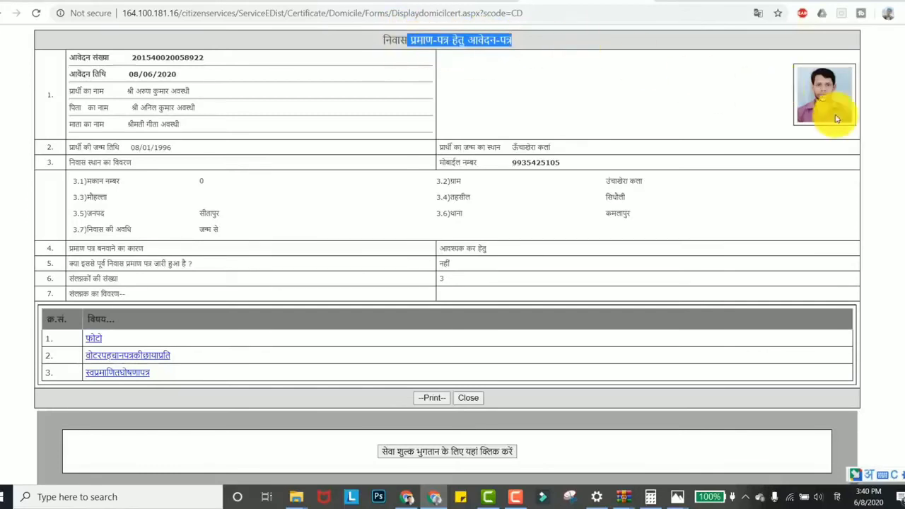
{"action": "scroll", "coordinate": [253, 295], "scroll_direction": "down", "scroll_amount": 1}
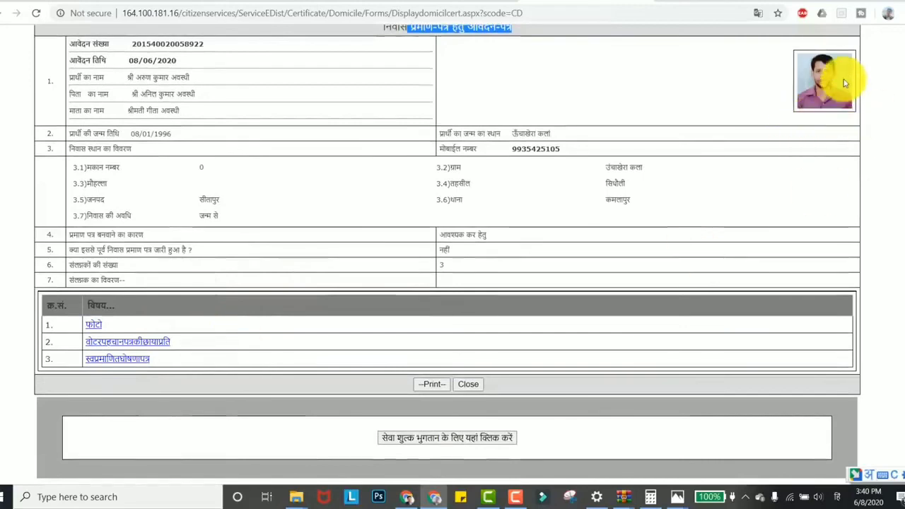
{"action": "scroll", "coordinate": [844, 83], "scroll_direction": "up", "scroll_amount": 1}
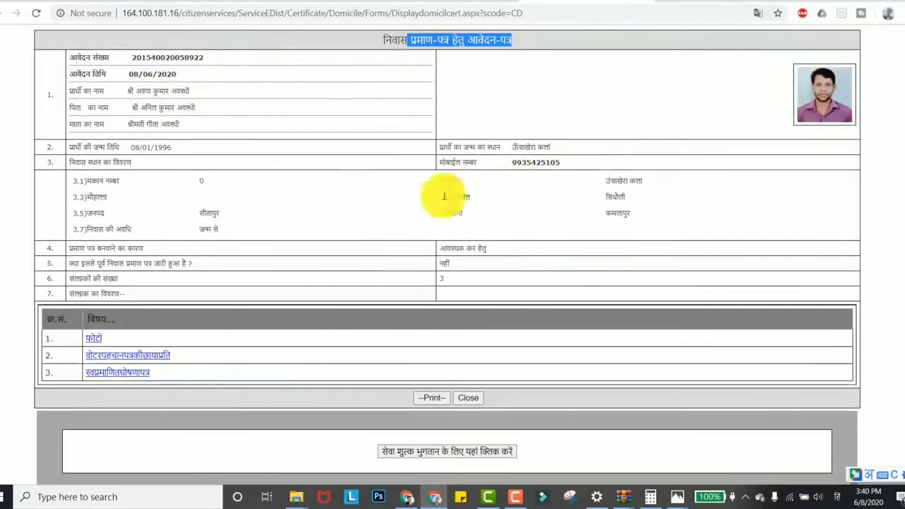
{"action": "scroll", "coordinate": [859, 240], "scroll_direction": "down", "scroll_amount": 1}
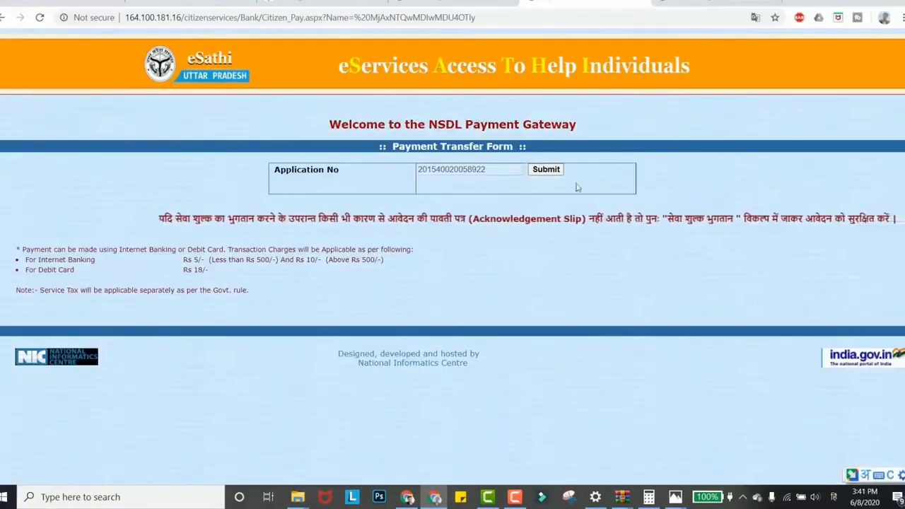
Submit the Payment Transfer Form, confirm the ₹10 amount, and proceed with payment.
{"action": "left_click", "coordinate": [553, 172]}
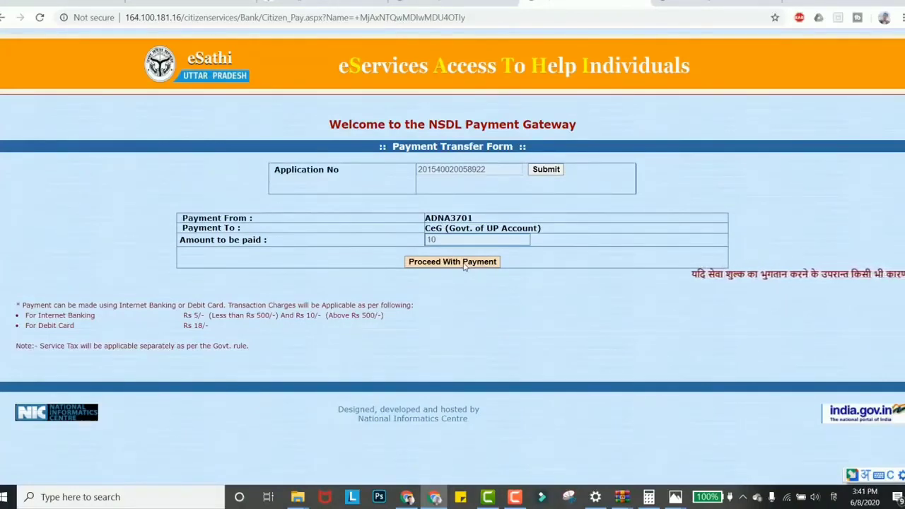
{"action": "left_click_drag", "start_coordinate": [450, 229], "coordinate": [493, 228]}
{"action": "left_click", "coordinate": [534, 228]}
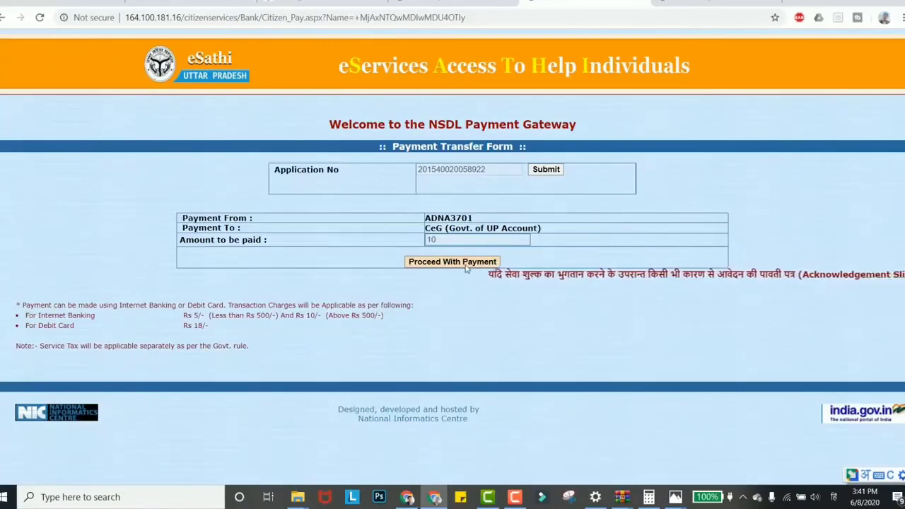
{"action": "left_click", "coordinate": [466, 263]}
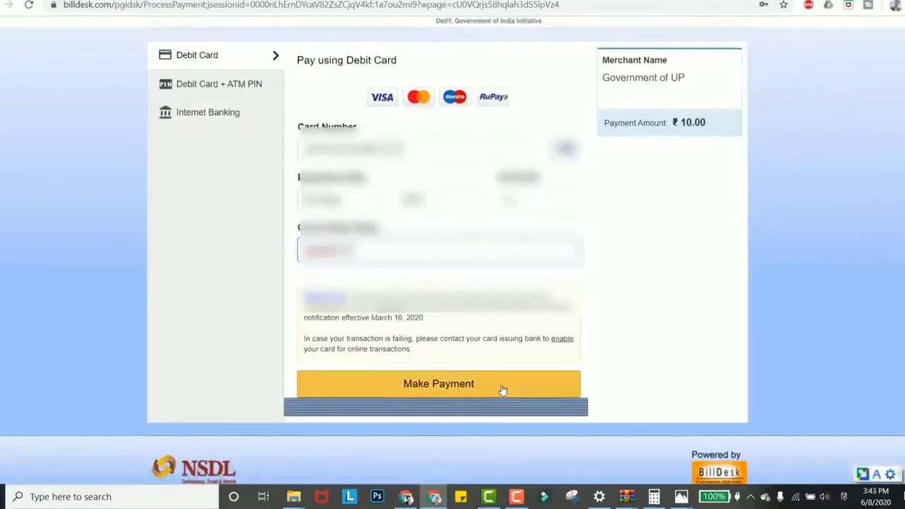
Pay the ₹10 fee by debit card and save the transaction to show the पावती पत्र.
{"action": "left_click", "coordinate": [501, 390]}
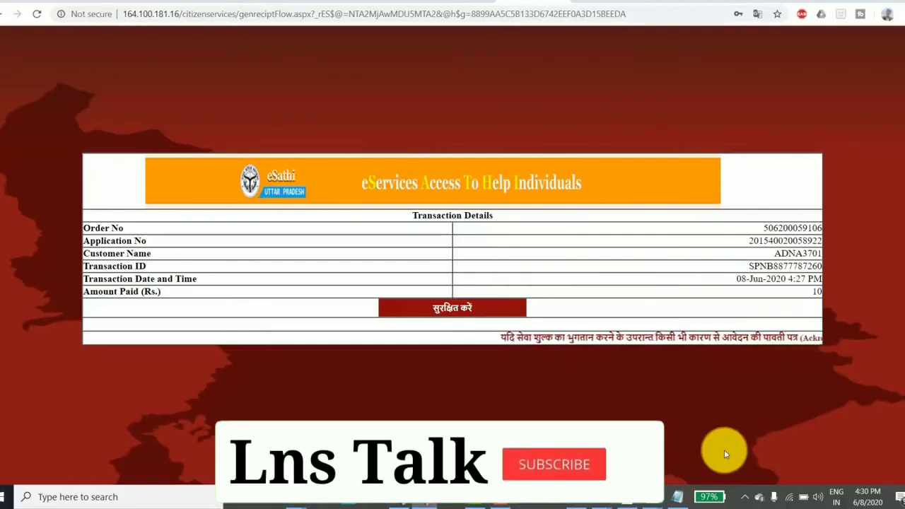
{"action": "left_click", "coordinate": [491, 308]}
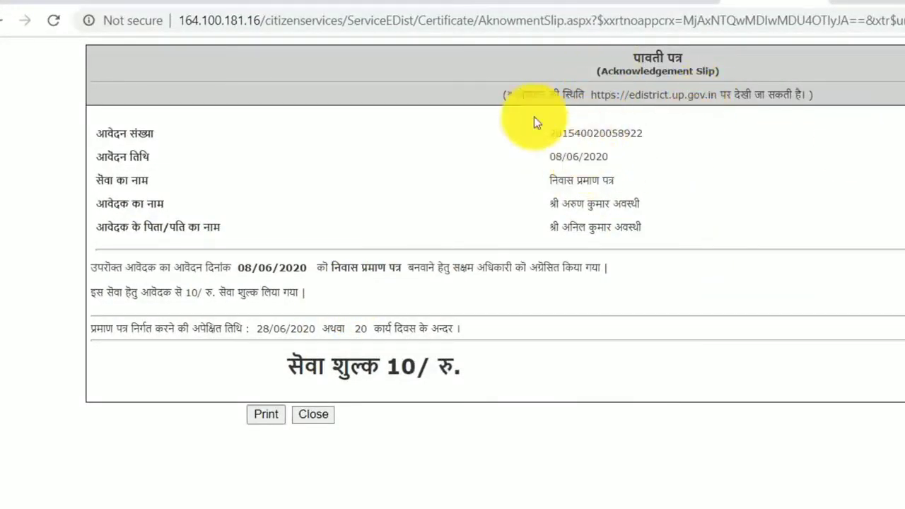
Check the slip's application number and ₹10 fee, then save the slip as a PDF.
{"action": "left_click_drag", "start_coordinate": [565, 132], "coordinate": [697, 137]}
{"action": "key", "text": "ctrl+c"}
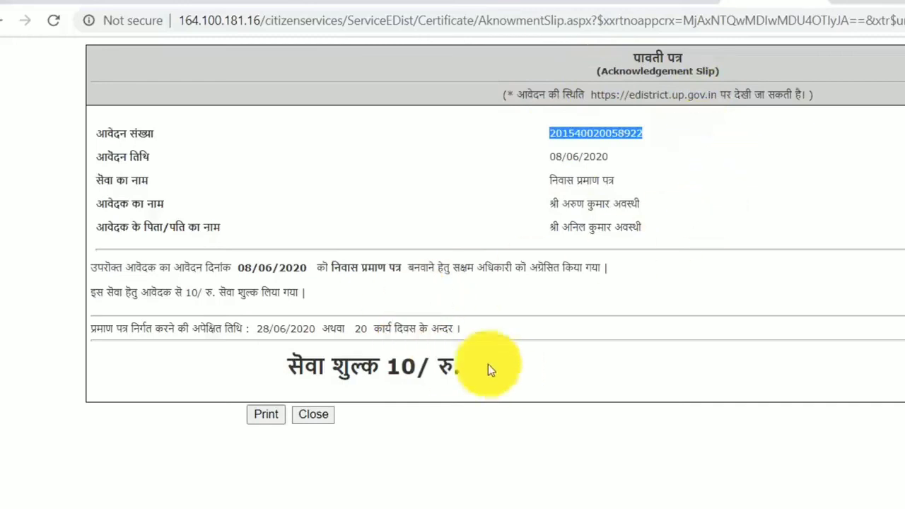
{"action": "left_click_drag", "start_coordinate": [386, 368], "coordinate": [508, 365]}
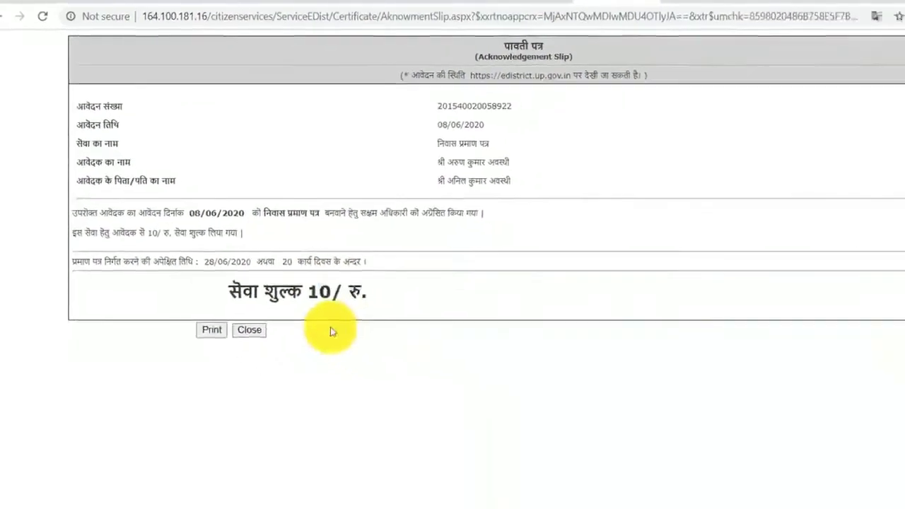
{"action": "left_click", "coordinate": [412, 304]}
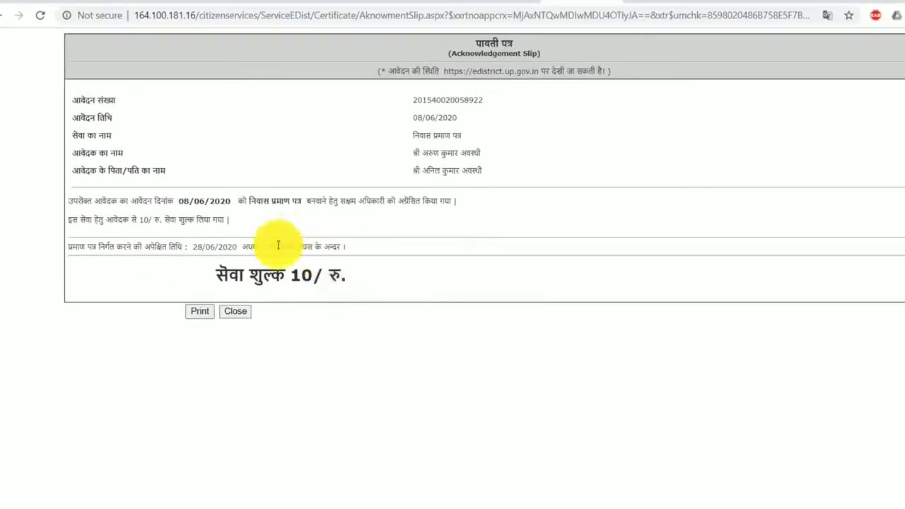
{"action": "left_click", "coordinate": [200, 312]}
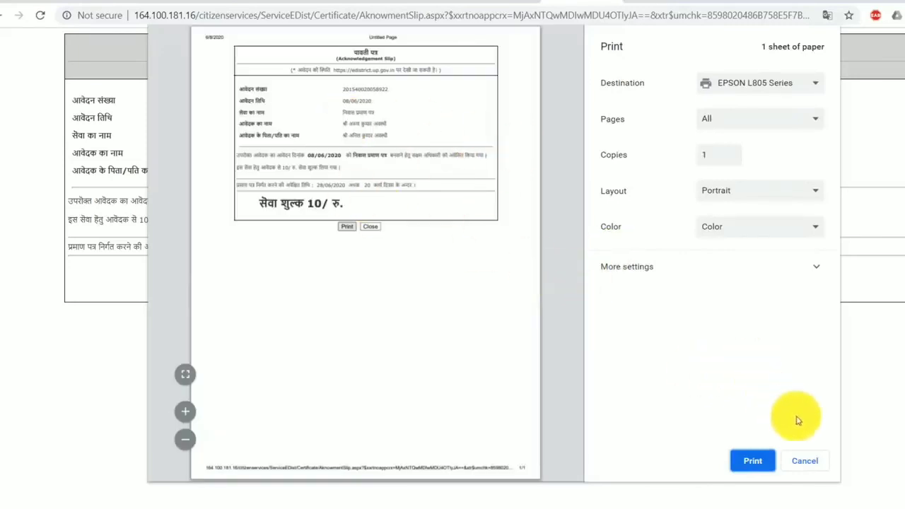
{"action": "left_click", "coordinate": [805, 463]}
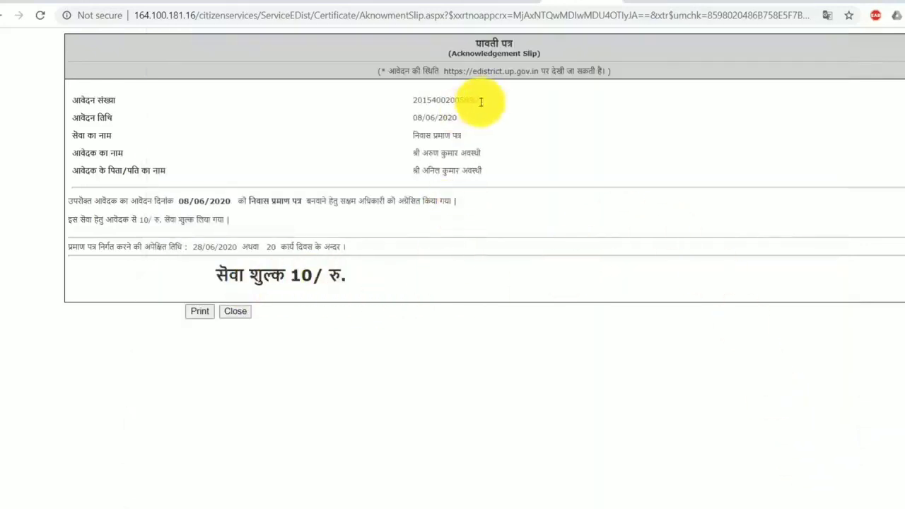
{"action": "left_click", "coordinate": [198, 311]}
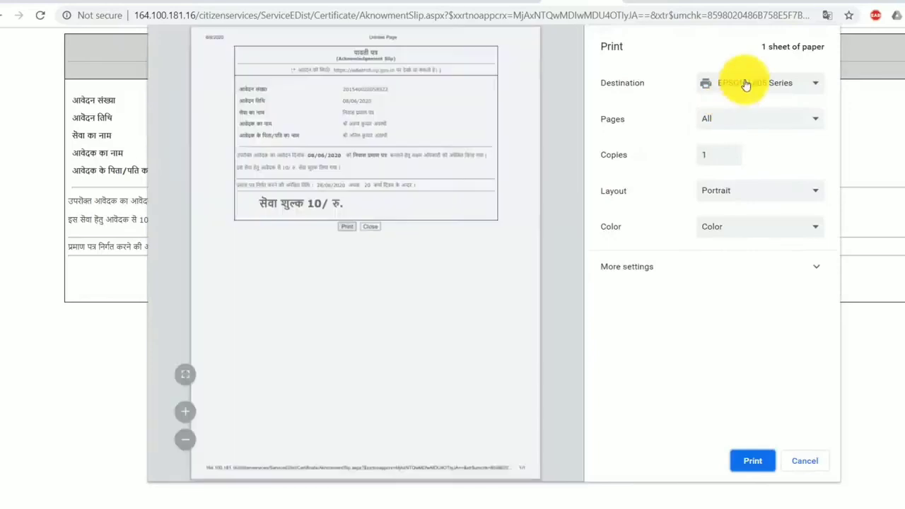
{"action": "left_click", "coordinate": [743, 84]}
{"action": "left_click", "coordinate": [751, 110]}
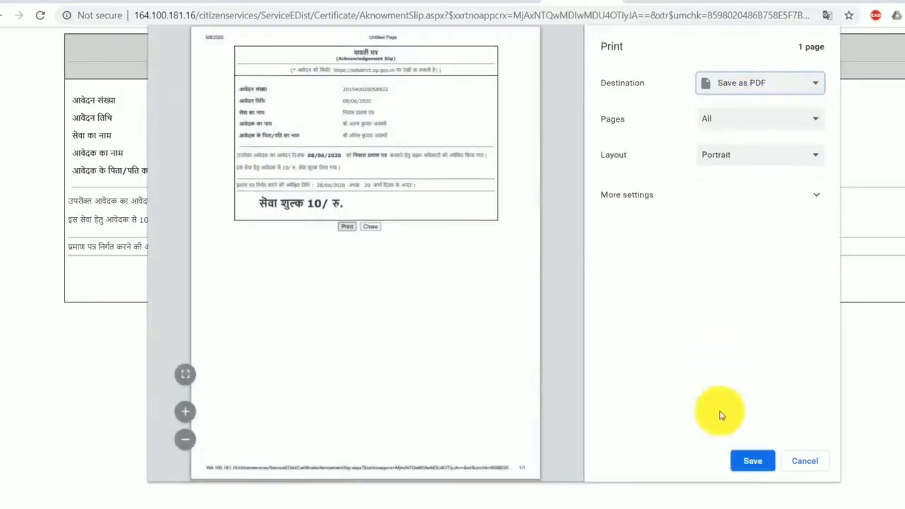
{"action": "left_click", "coordinate": [752, 461]}
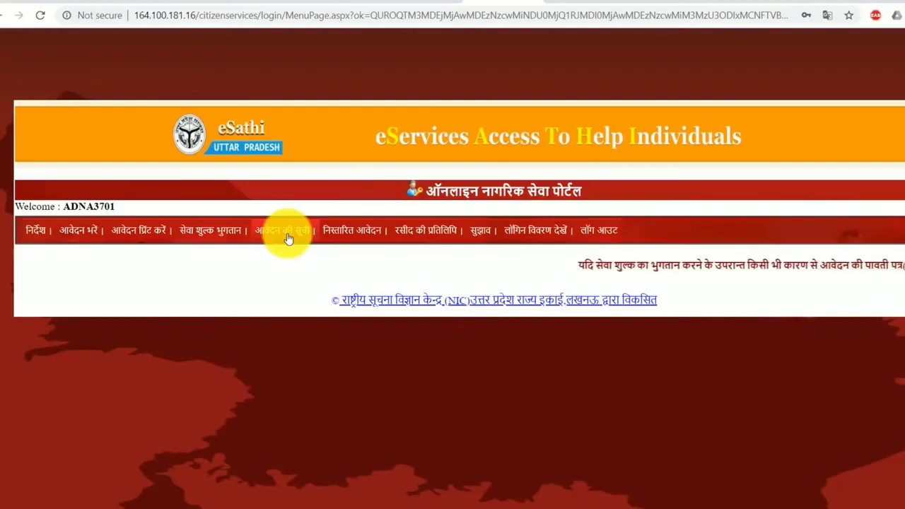
Paste the application number on the आवेदन प्रिंट करें page and look it up.
{"action": "left_click", "coordinate": [150, 236]}
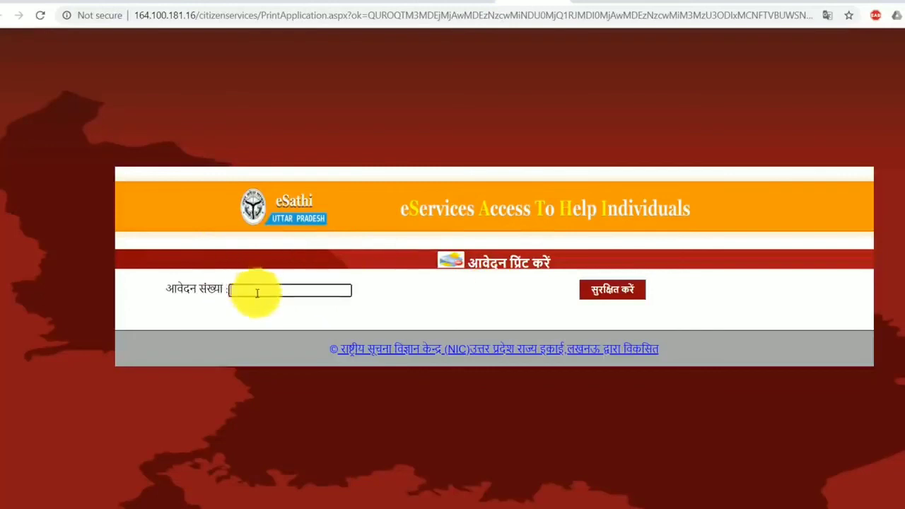
{"action": "key", "text": "ctrl+v"}
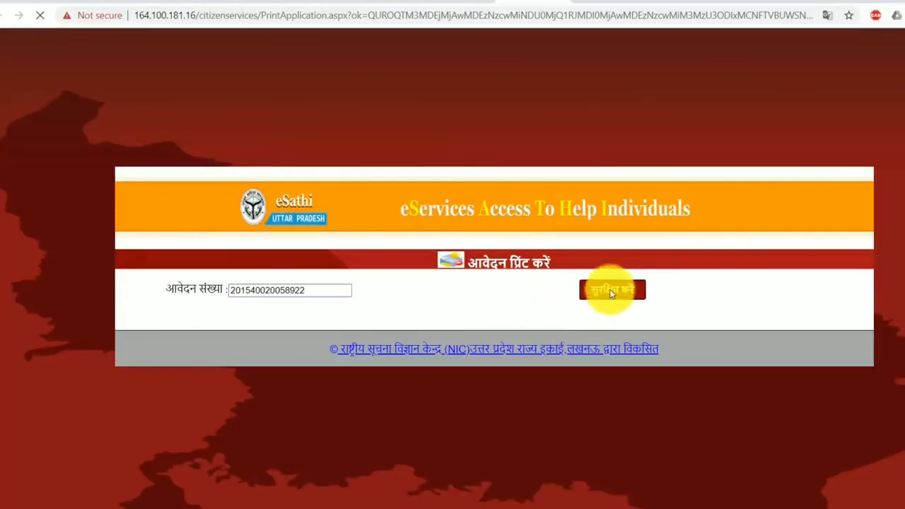
{"action": "left_click", "coordinate": [612, 292]}
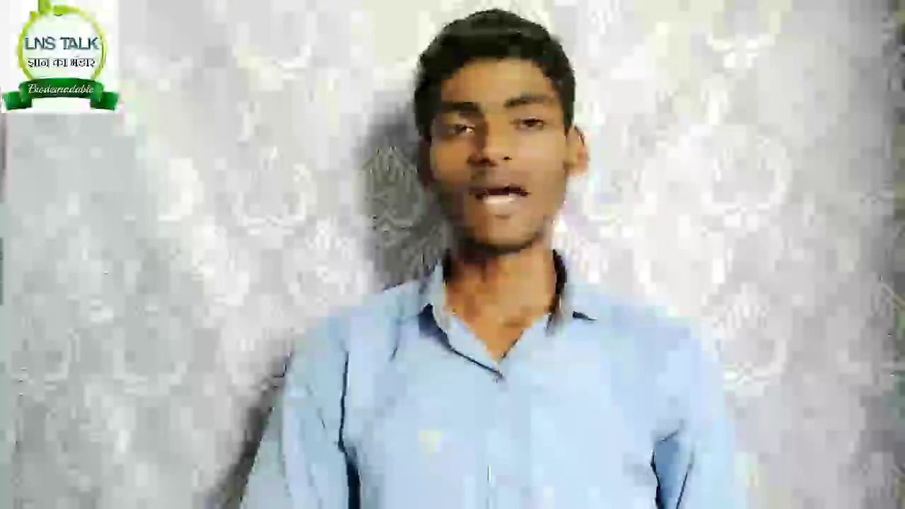